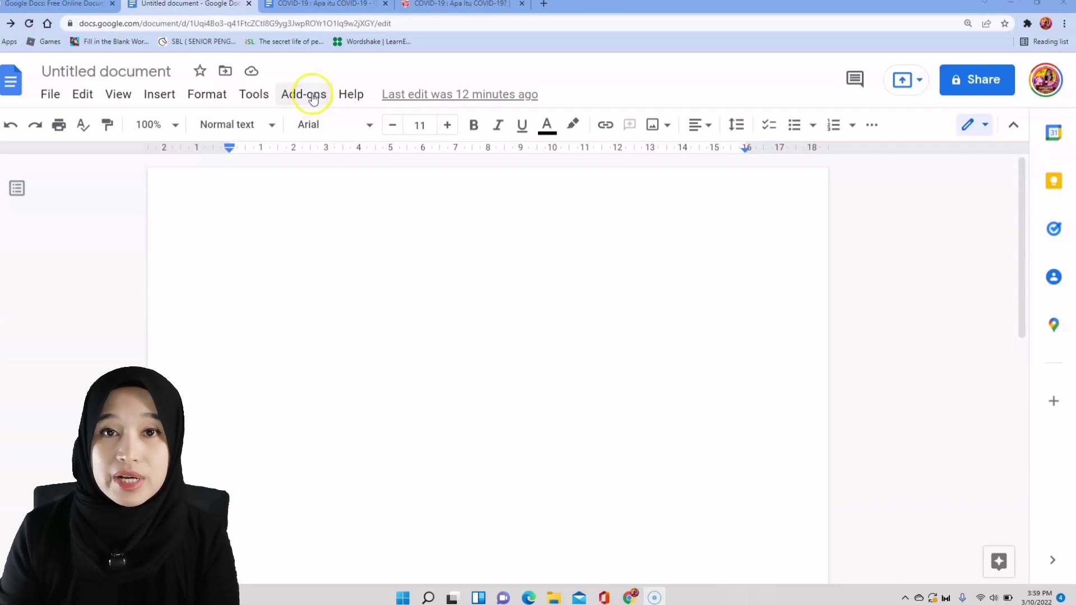
# Search the Google Workspace Marketplace for the CLOZEit add-on and open its listing.
pyautogui.click(314, 99)
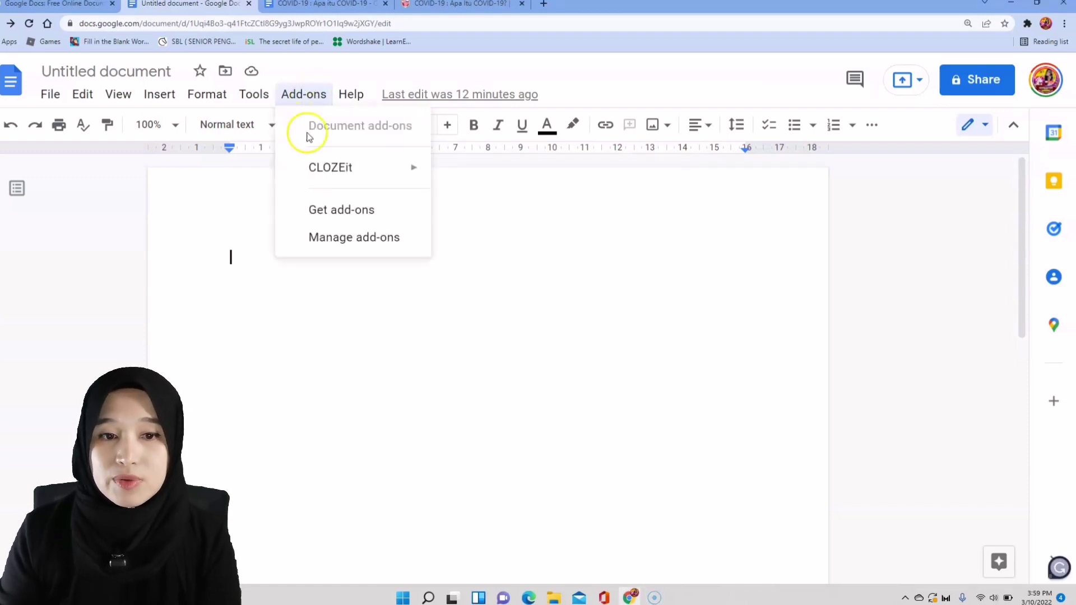
pyautogui.click(339, 171)
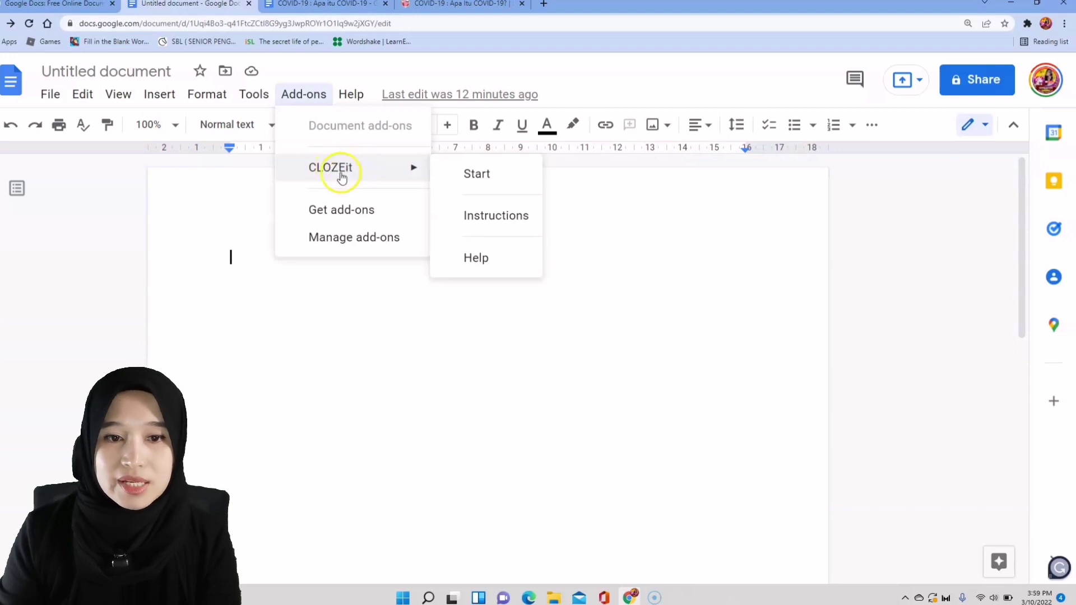
pyautogui.click(337, 216)
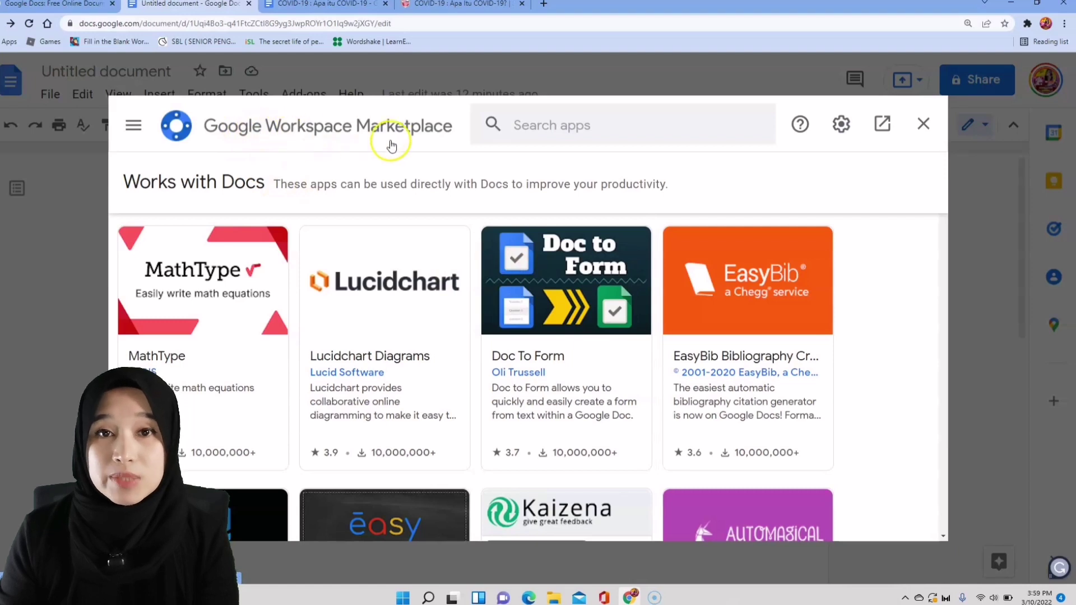
pyautogui.click(557, 122)
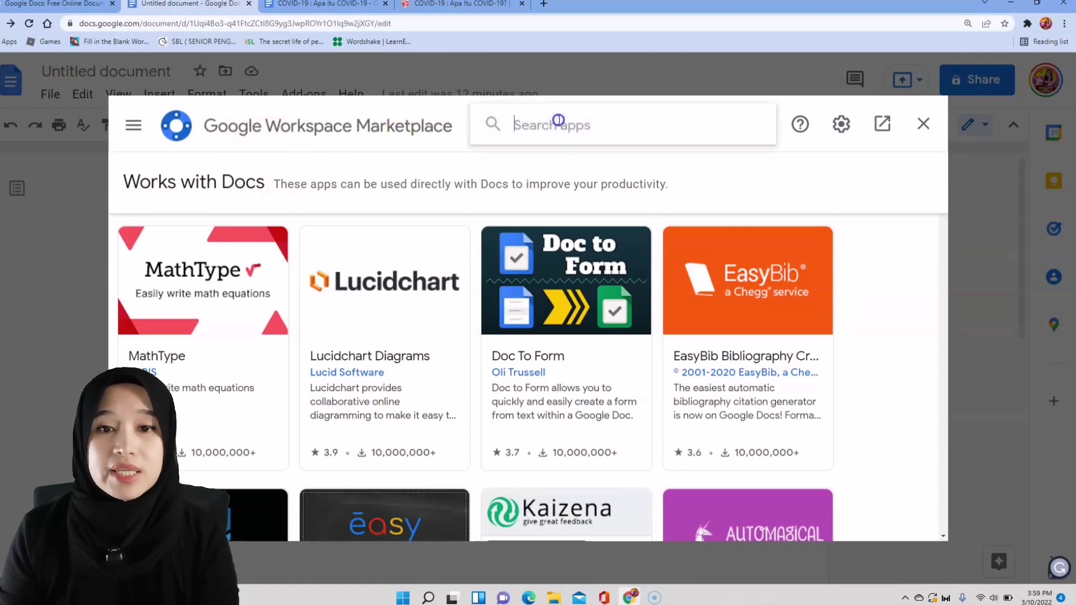
pyautogui.write('c')
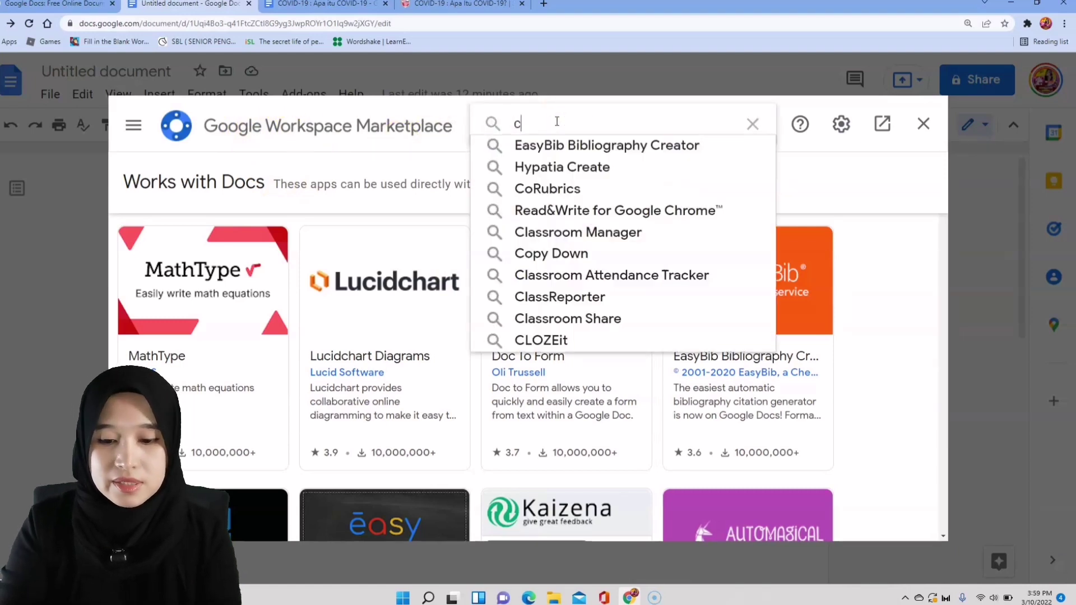
pyautogui.write('loze')
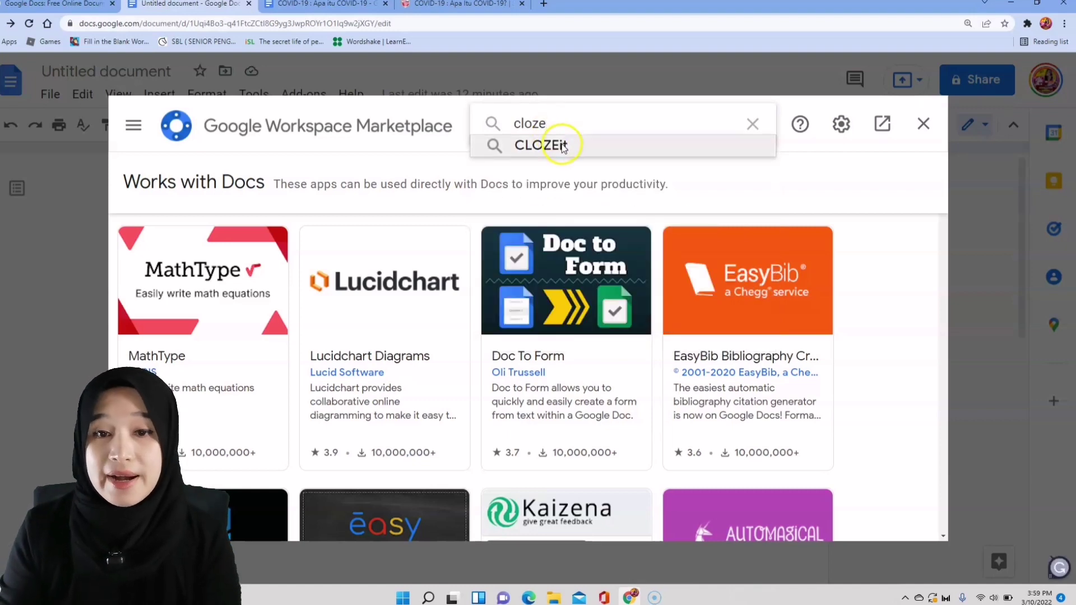
pyautogui.click(567, 145)
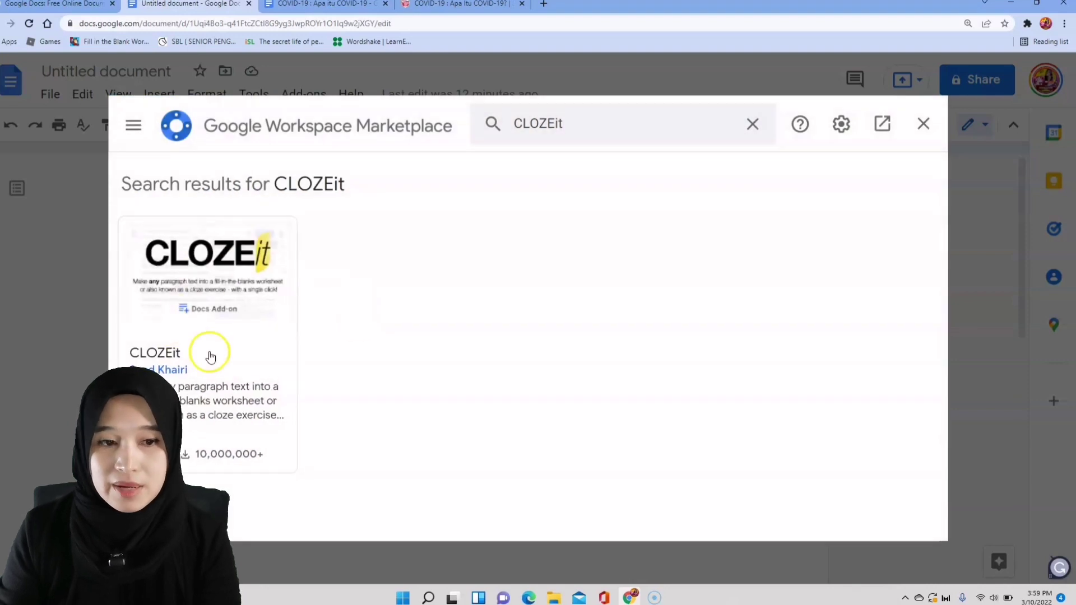
pyautogui.click(210, 356)
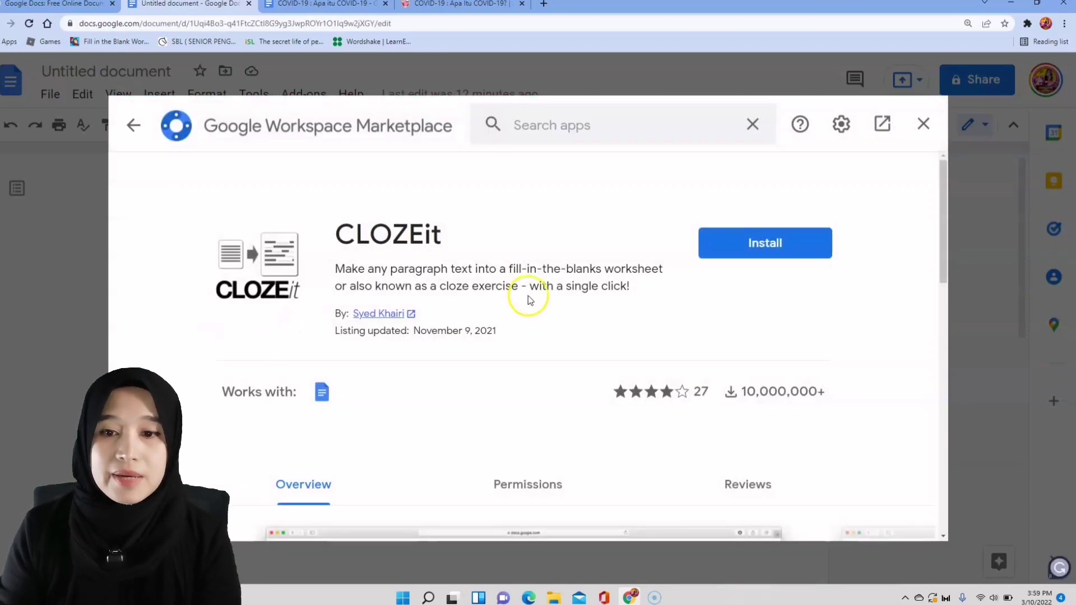
# Install the CLOZEit add-on, allow it access to the Google account, and close the marketplace.
pyautogui.click(775, 252)
pyautogui.click(645, 418)
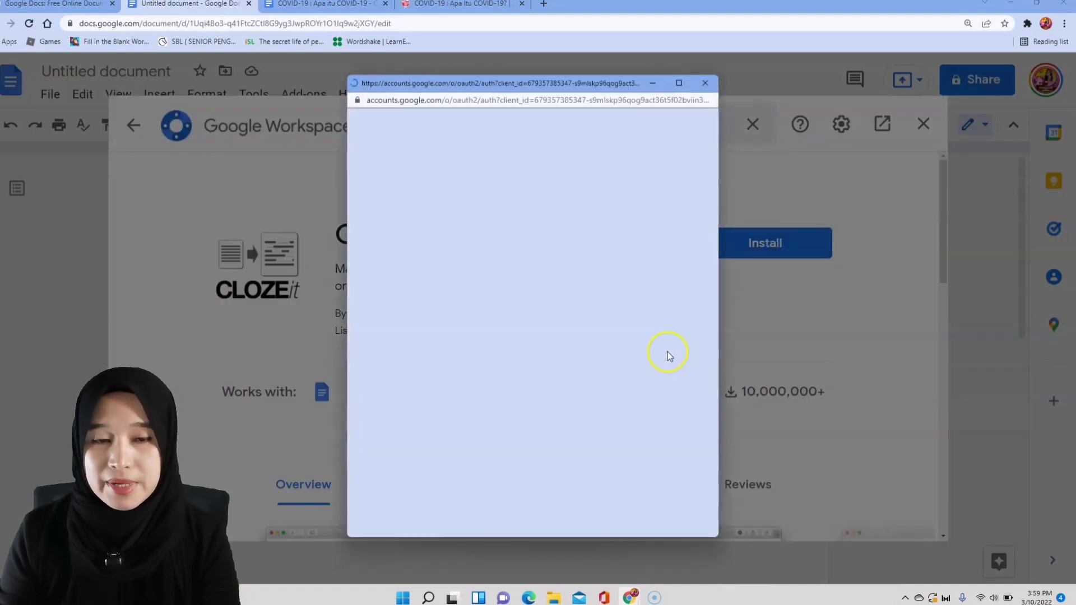
pyautogui.click(493, 318)
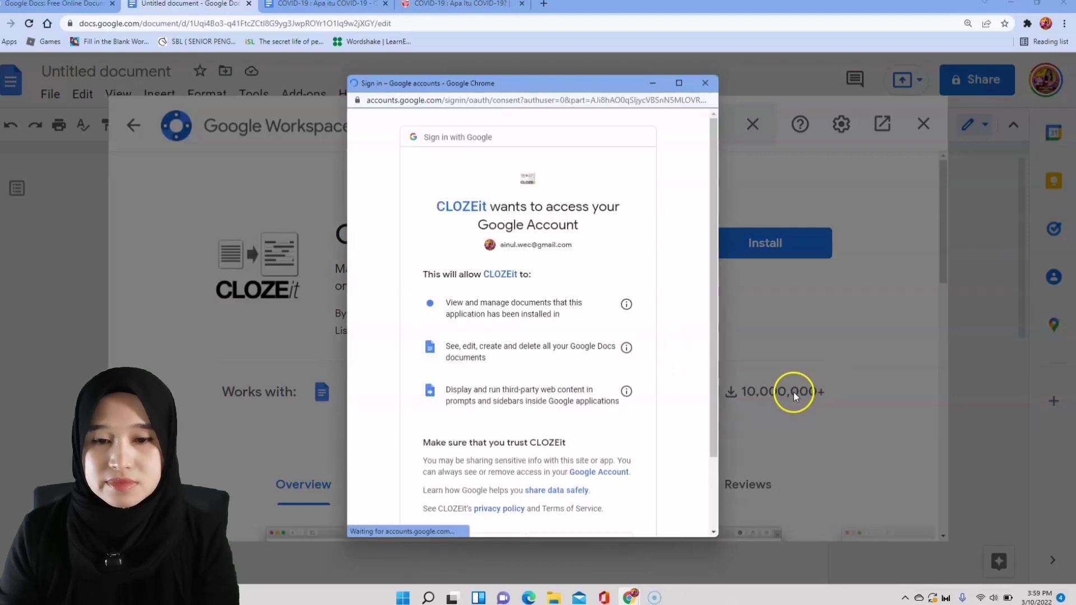
pyautogui.moveTo(712, 355); pyautogui.dragTo(698, 482)
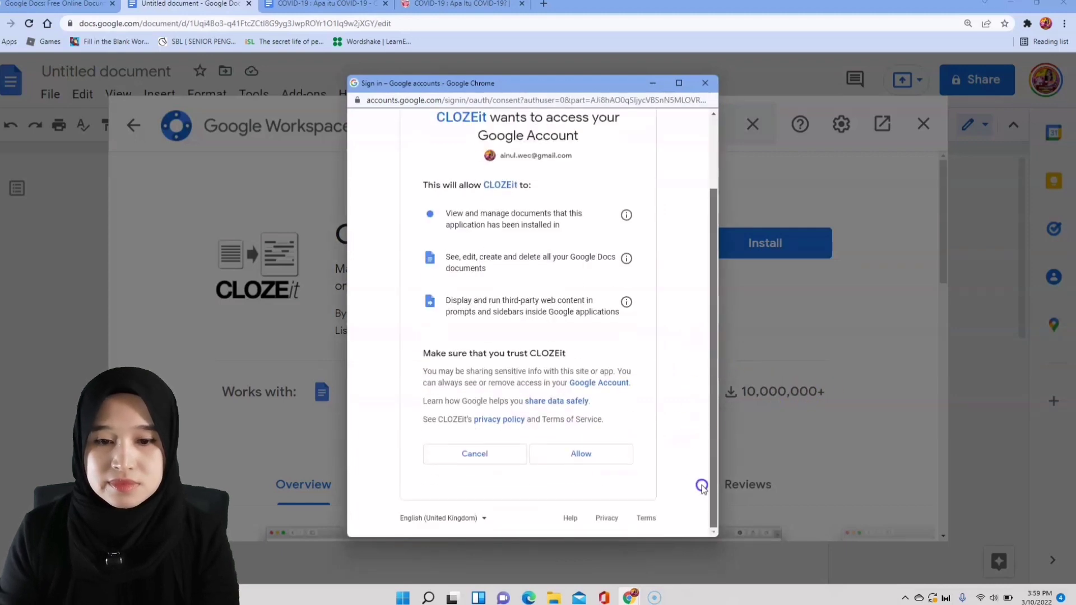
pyautogui.click(598, 455)
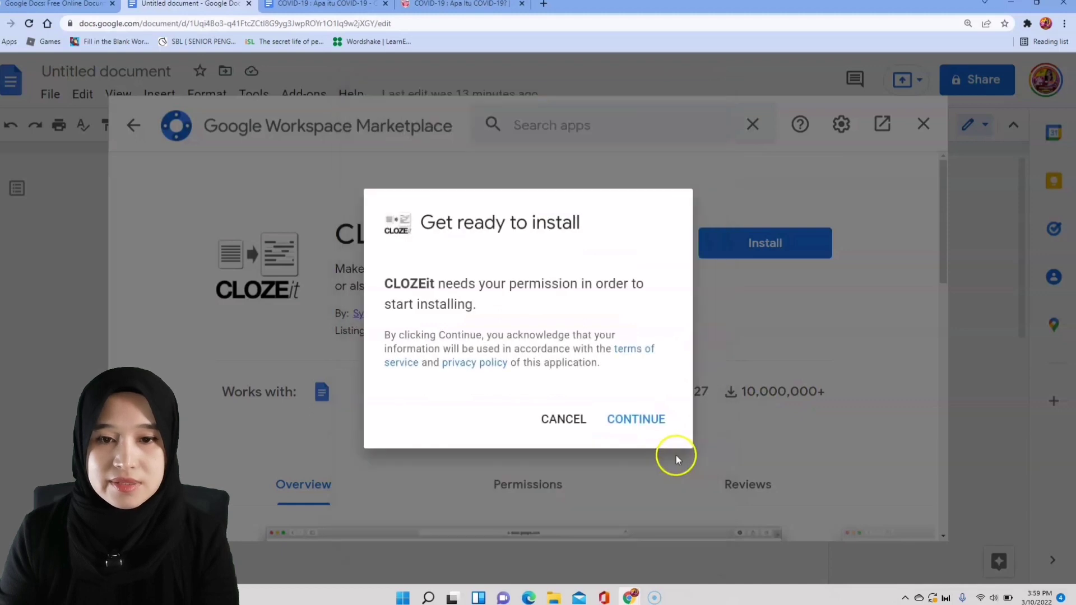
pyautogui.click(647, 424)
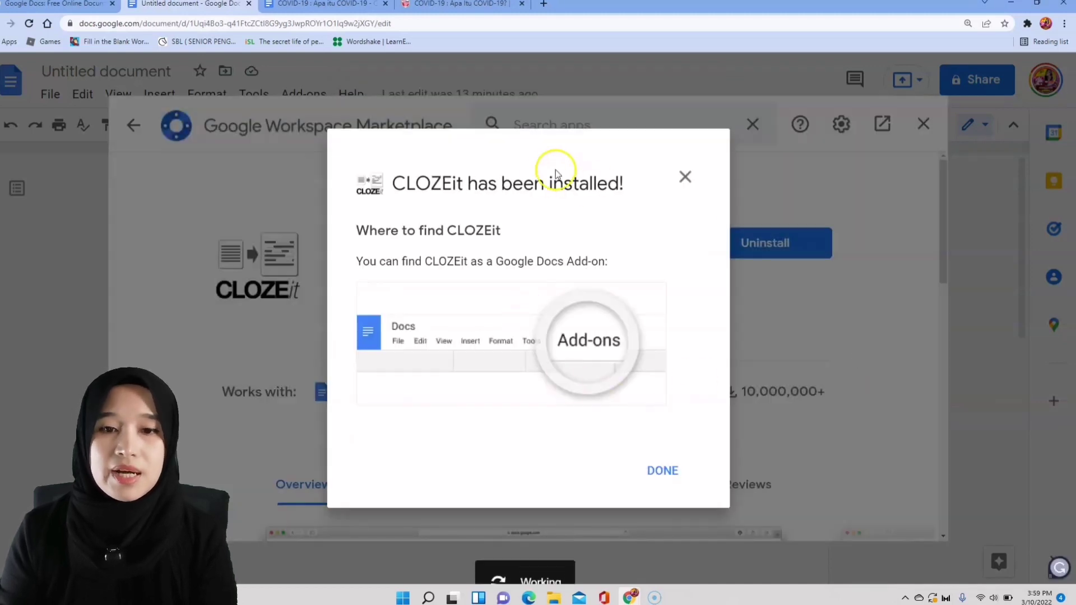
pyautogui.click(669, 476)
pyautogui.click(923, 124)
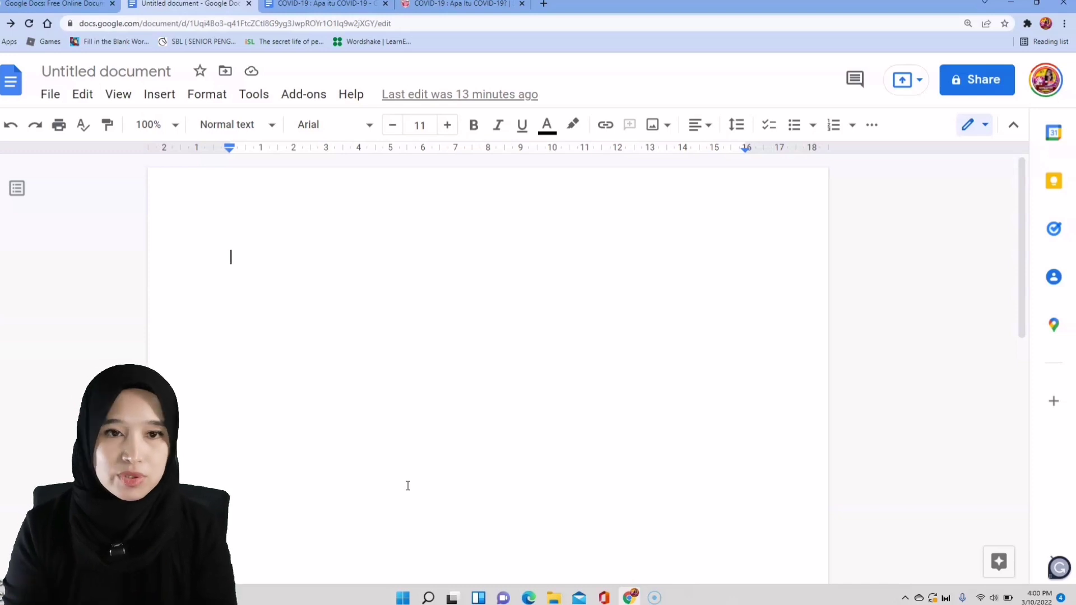
# Start CLOZEit in the document "COVID-19 : Apa itu COVID-19" and set its selected text option to Underlined.
pyautogui.click(318, 5)
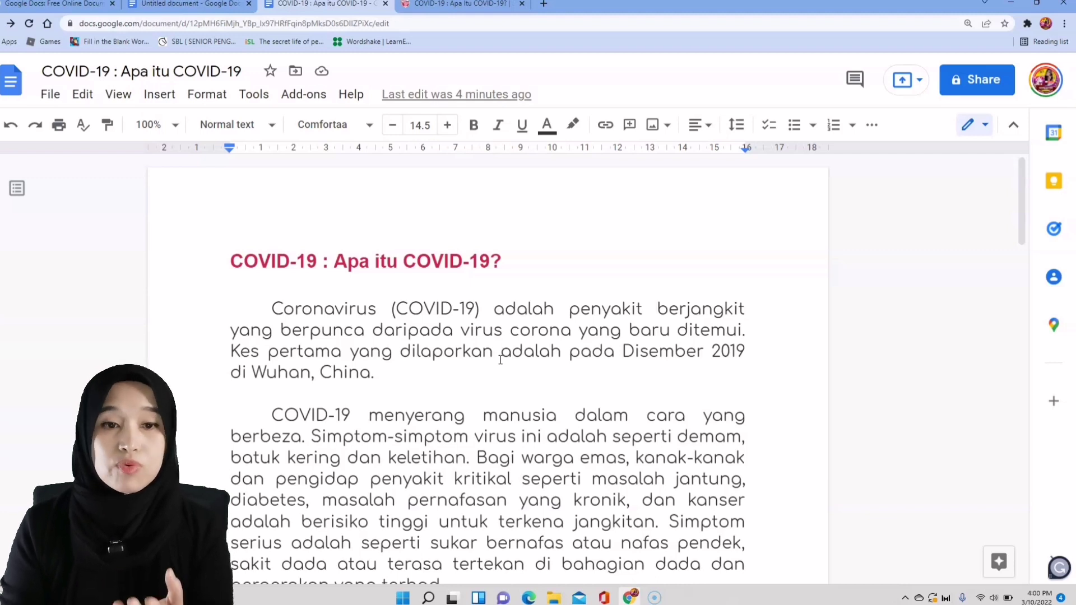
pyautogui.click(510, 313)
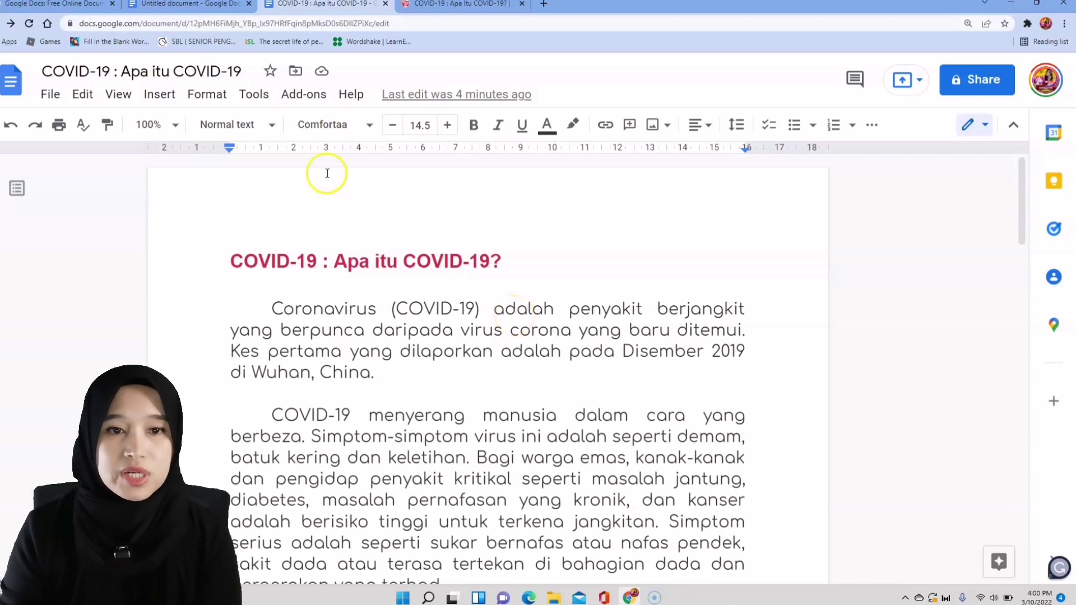
pyautogui.click(302, 95)
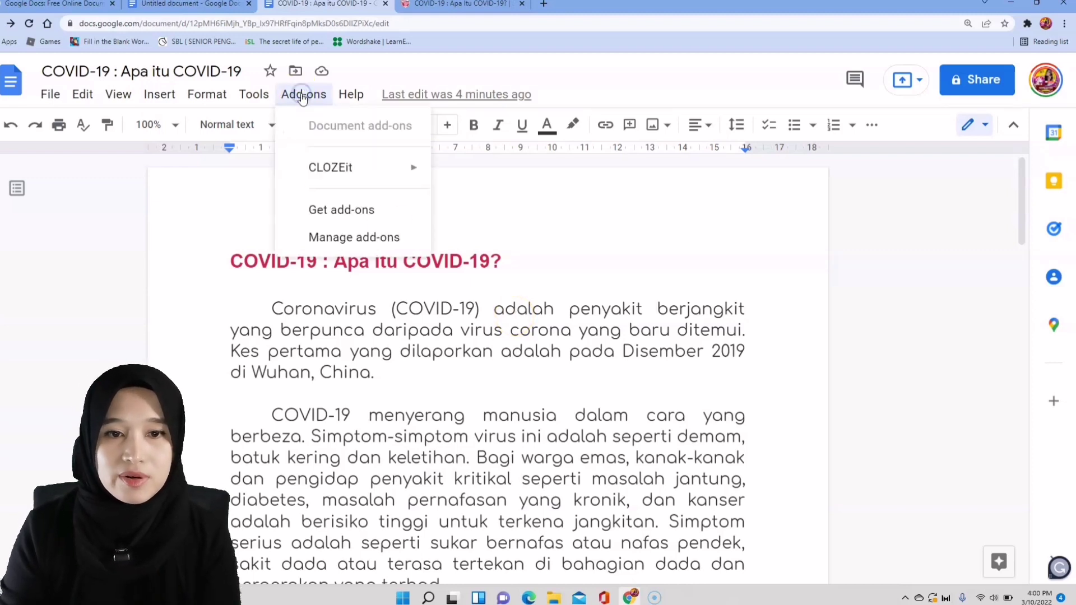
pyautogui.moveTo(339, 175)
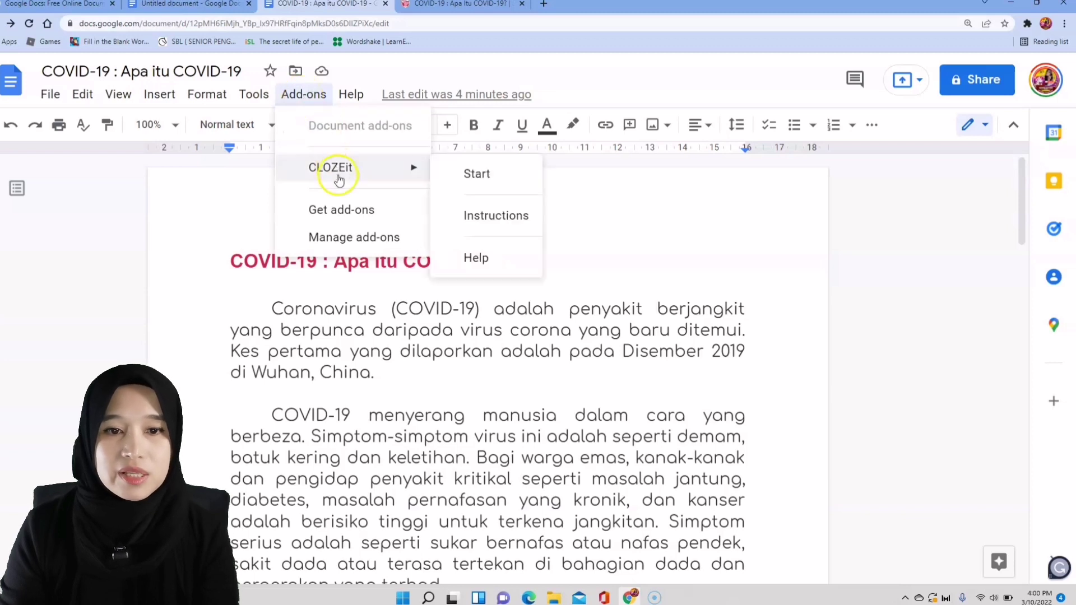
pyautogui.click(486, 183)
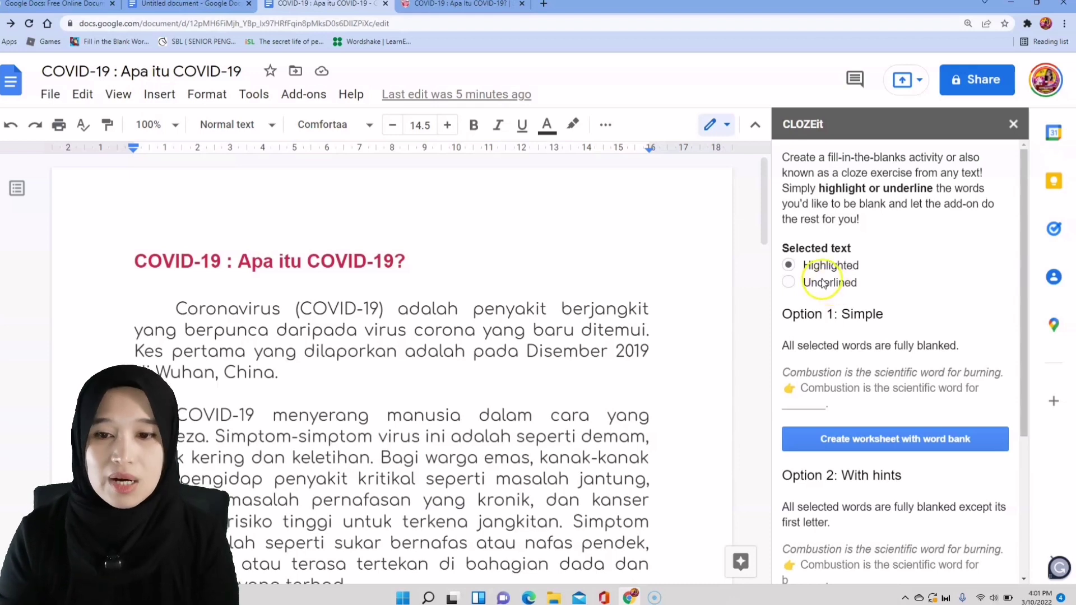
pyautogui.click(821, 284)
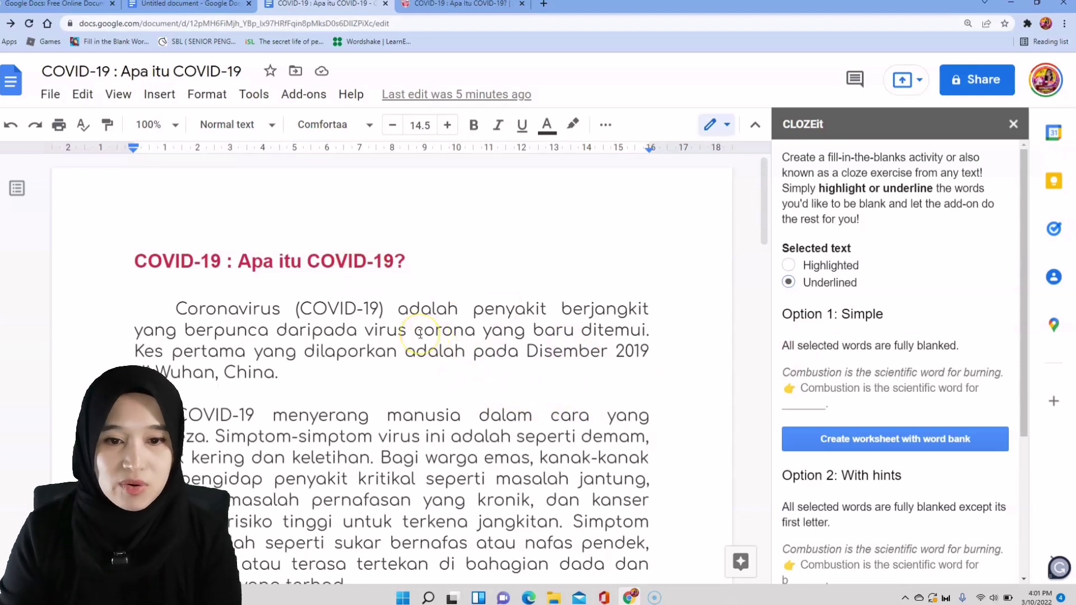
# Underline the words "corona" and "Wuhan" in the first paragraph.
pyautogui.moveTo(417, 330); pyautogui.dragTo(472, 330)
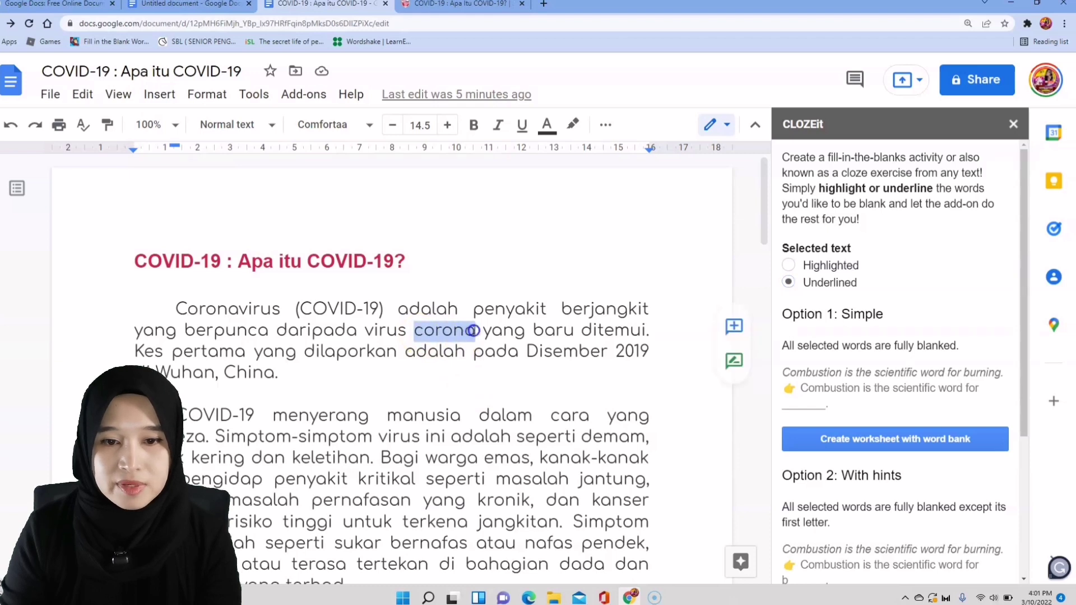
pyautogui.click(521, 127)
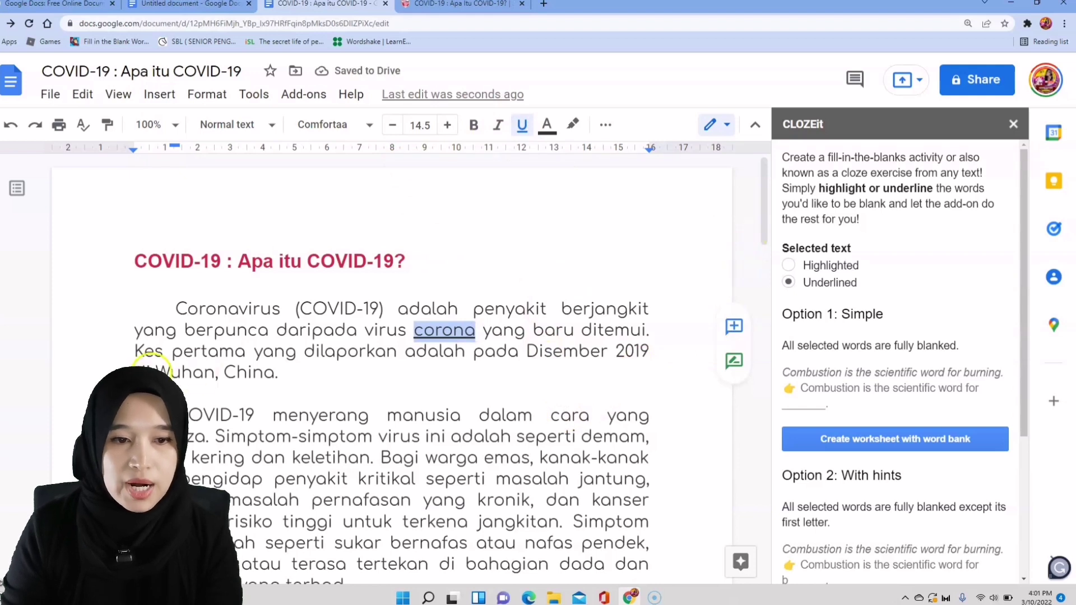
pyautogui.moveTo(155, 371); pyautogui.dragTo(193, 375)
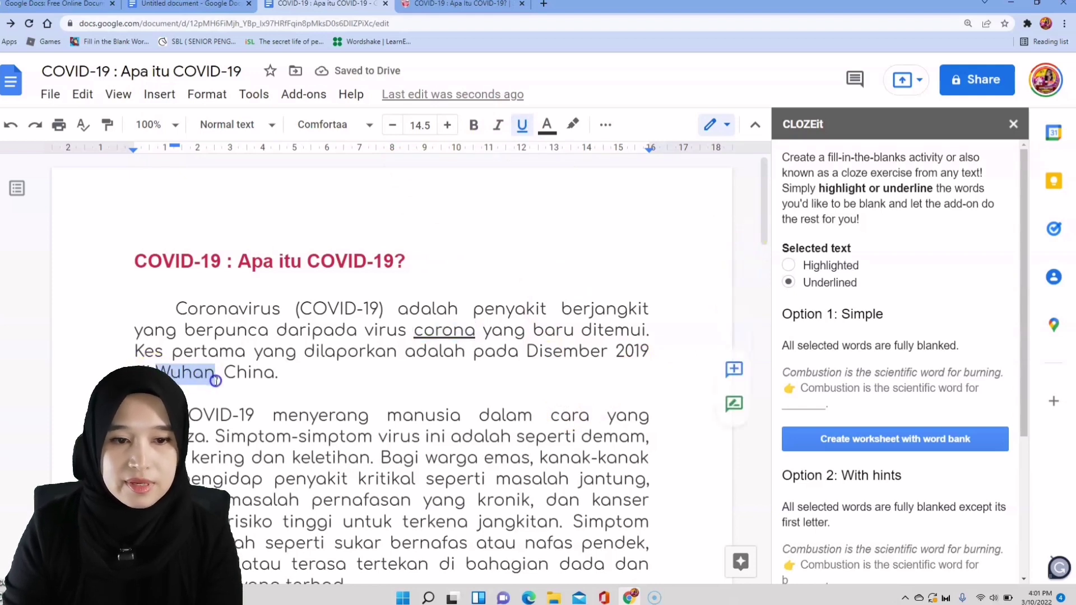
pyautogui.click(522, 125)
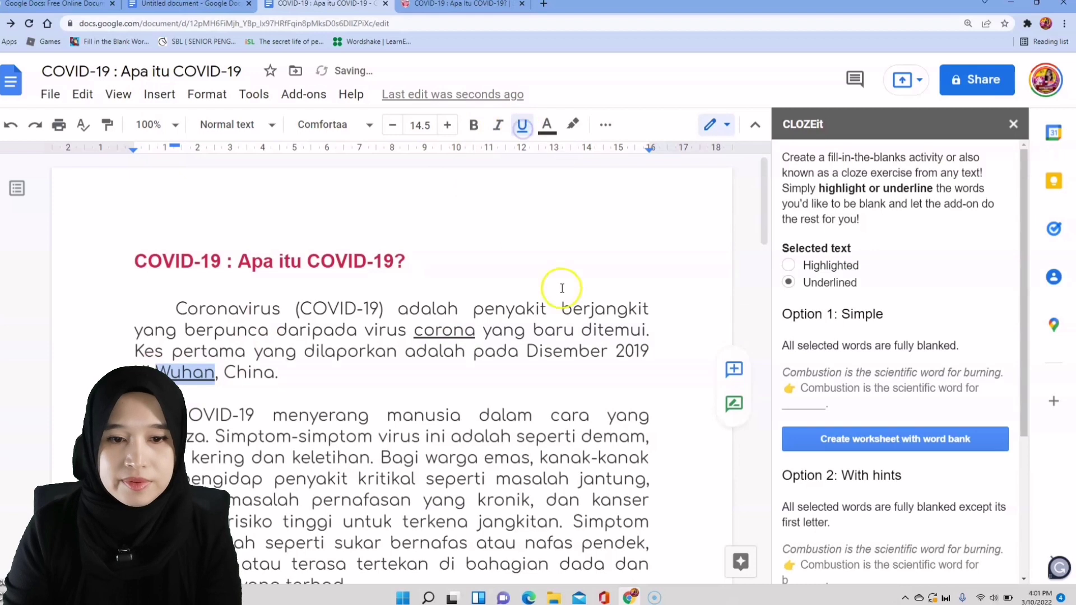
# Underline the words "demam" and "bernafas" in the second paragraph.
pyautogui.moveTo(761, 206); pyautogui.dragTo(773, 248)
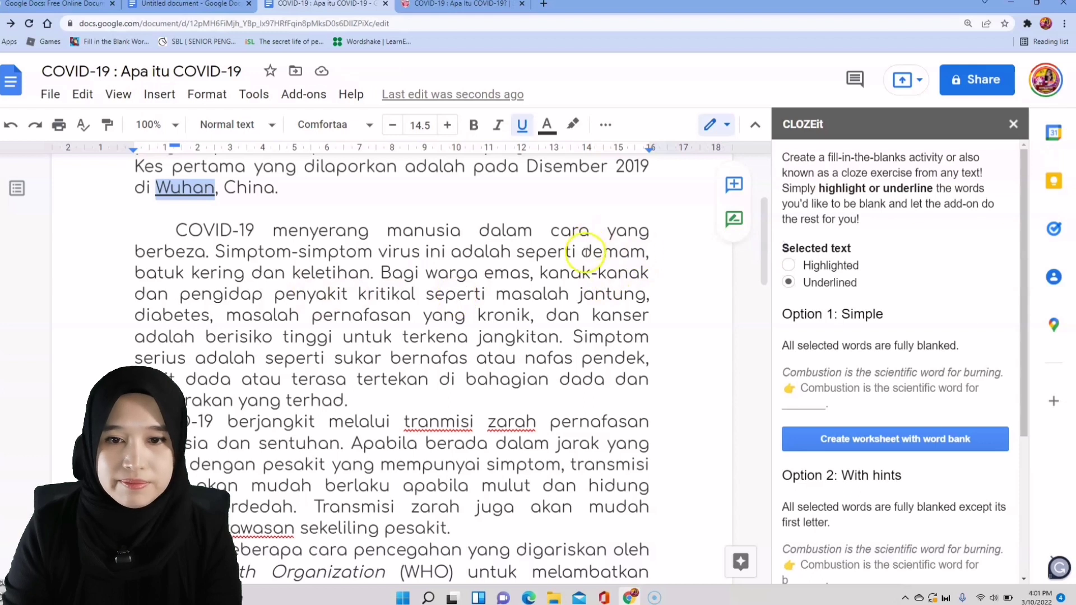
pyautogui.moveTo(583, 252); pyautogui.dragTo(644, 251)
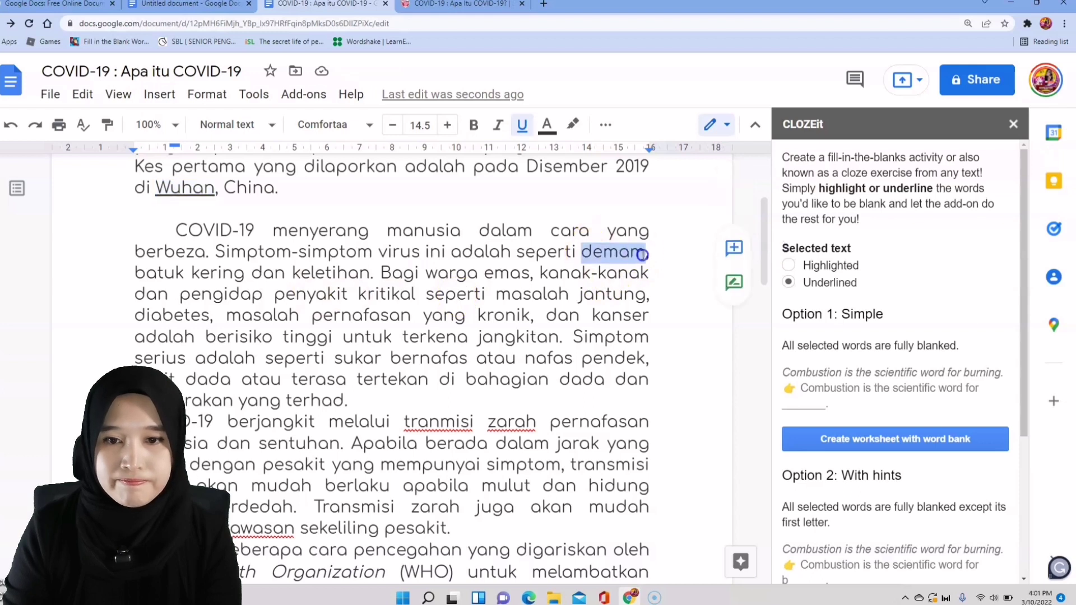
pyautogui.click(515, 138)
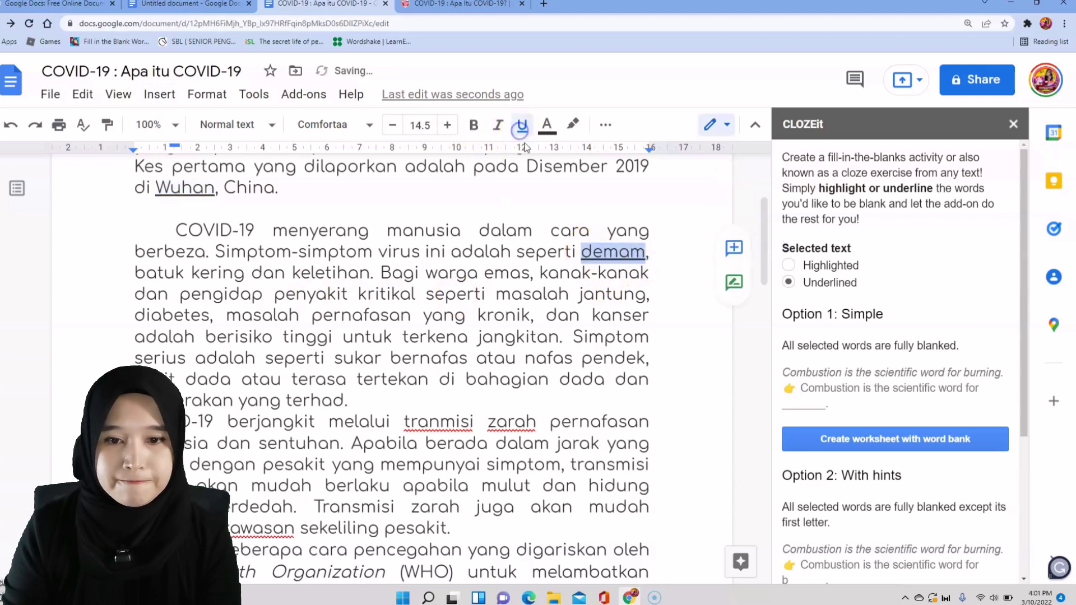
pyautogui.click(573, 324)
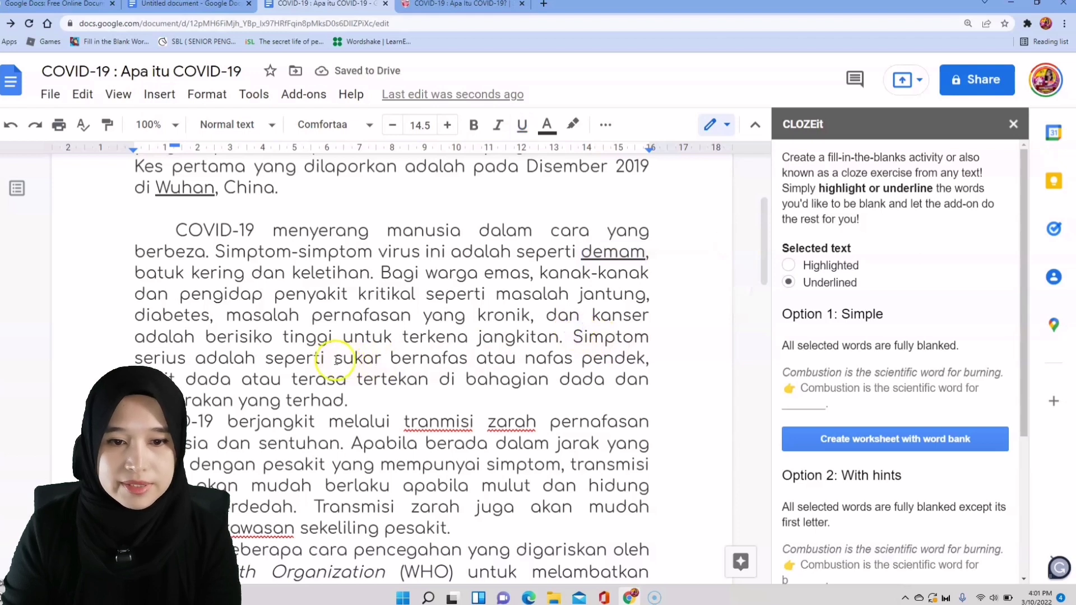
pyautogui.moveTo(391, 358); pyautogui.dragTo(466, 360)
pyautogui.click(521, 125)
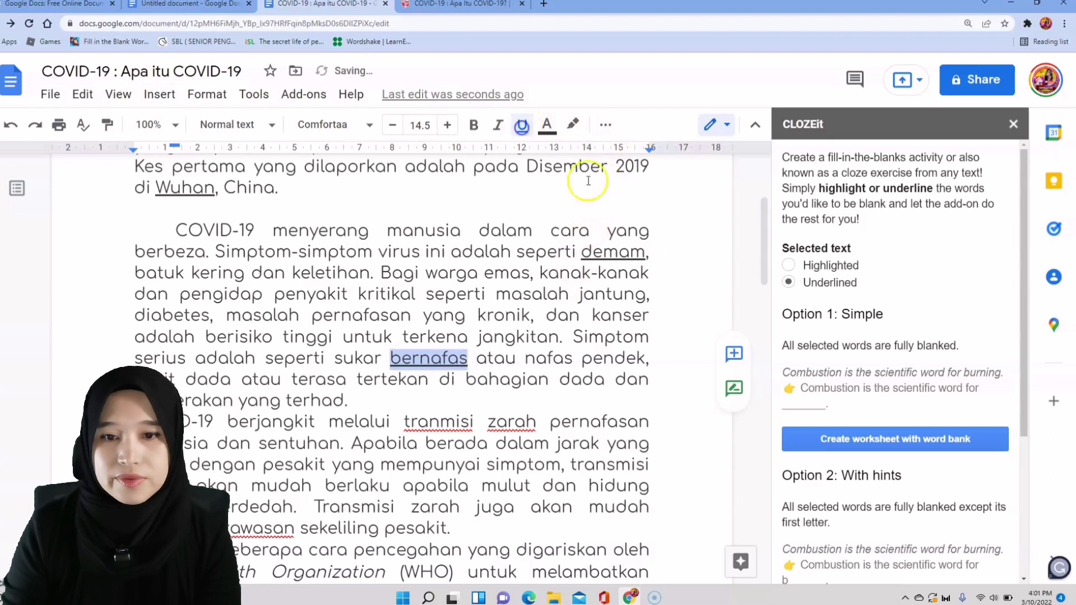
pyautogui.moveTo(764, 271); pyautogui.dragTo(763, 254)
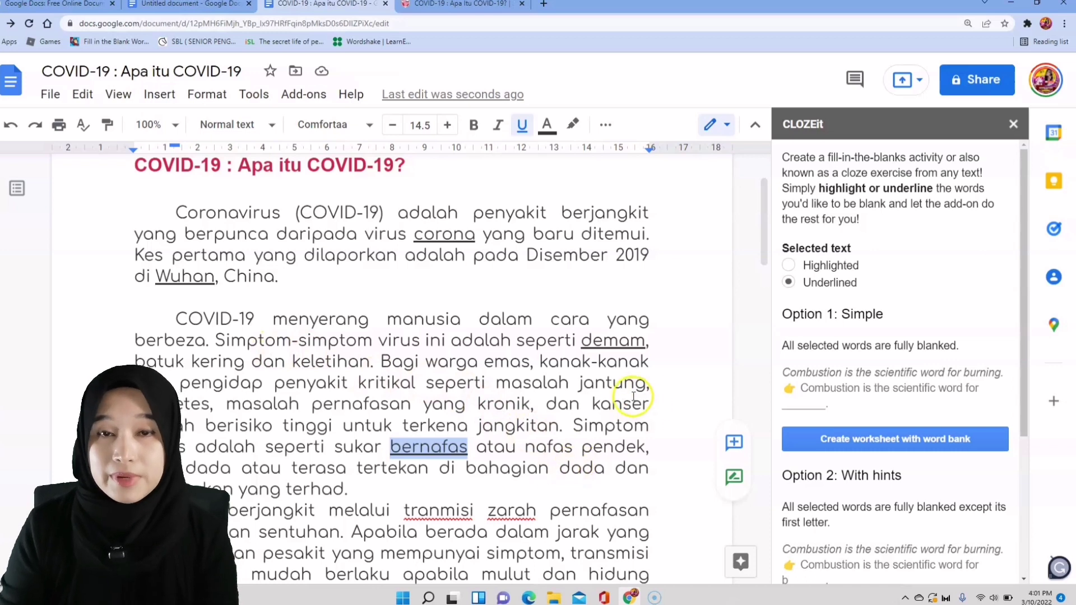
pyautogui.click(477, 448)
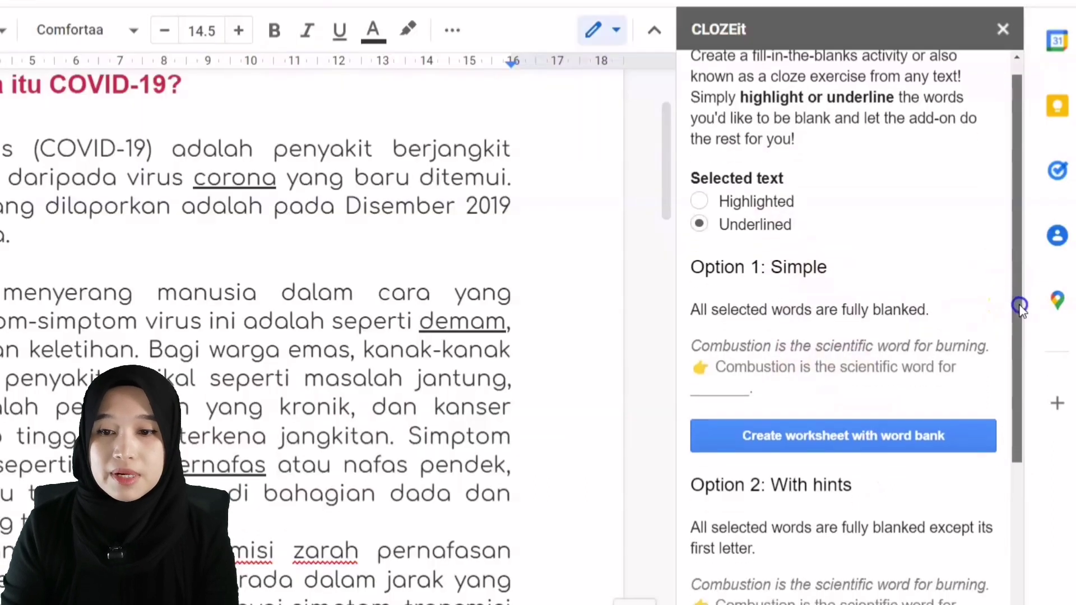
# Create the simple worksheet with a word bank from the underlined words and review the blanks and the word bank.
pyautogui.moveTo(1018, 322); pyautogui.dragTo(1018, 372)
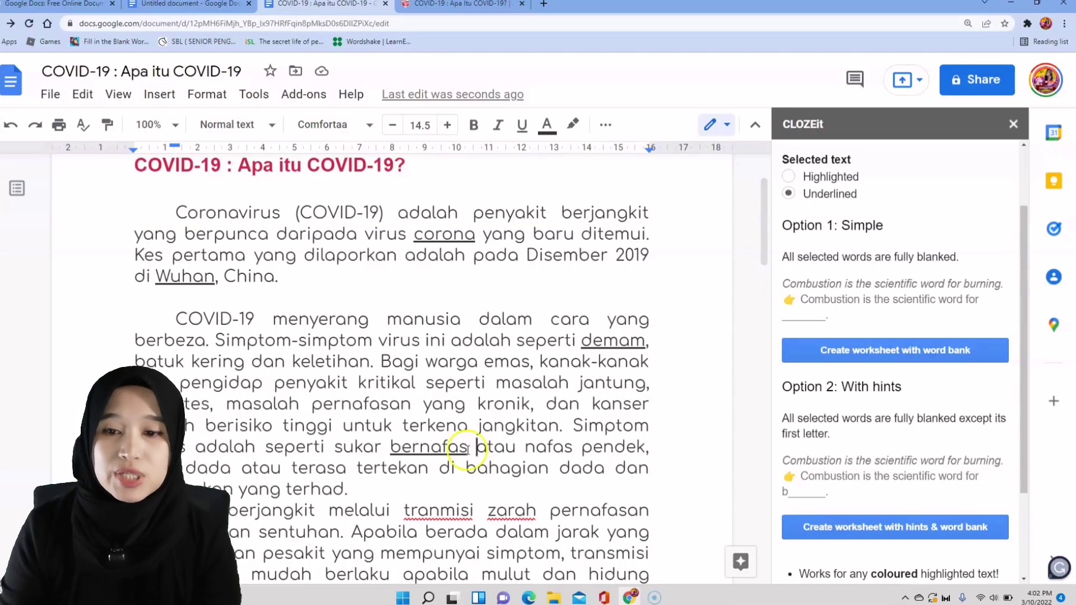
pyautogui.click(901, 352)
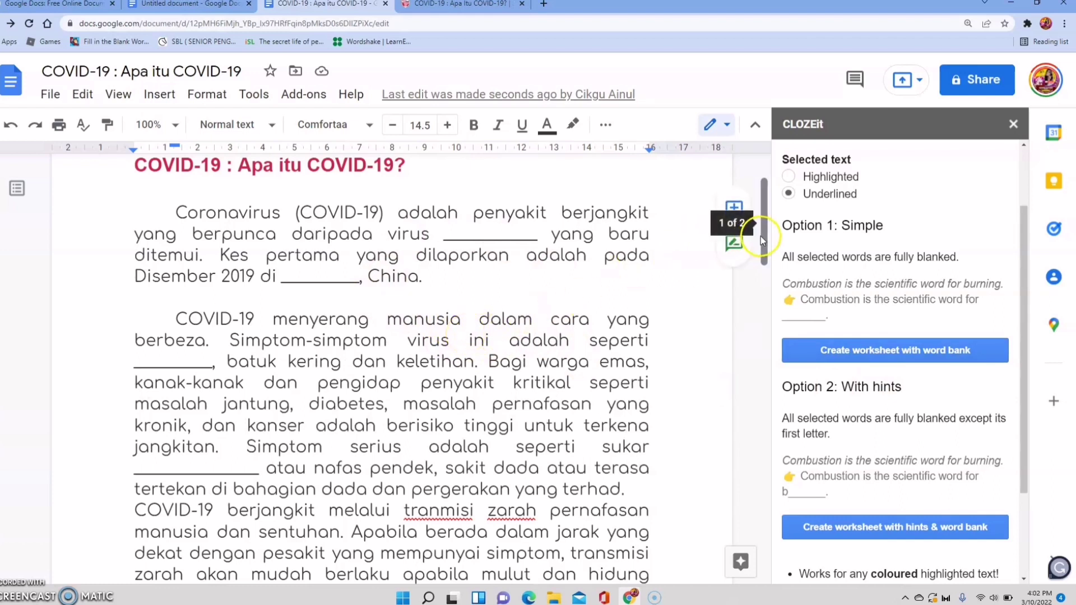
pyautogui.moveTo(764, 240); pyautogui.dragTo(752, 438)
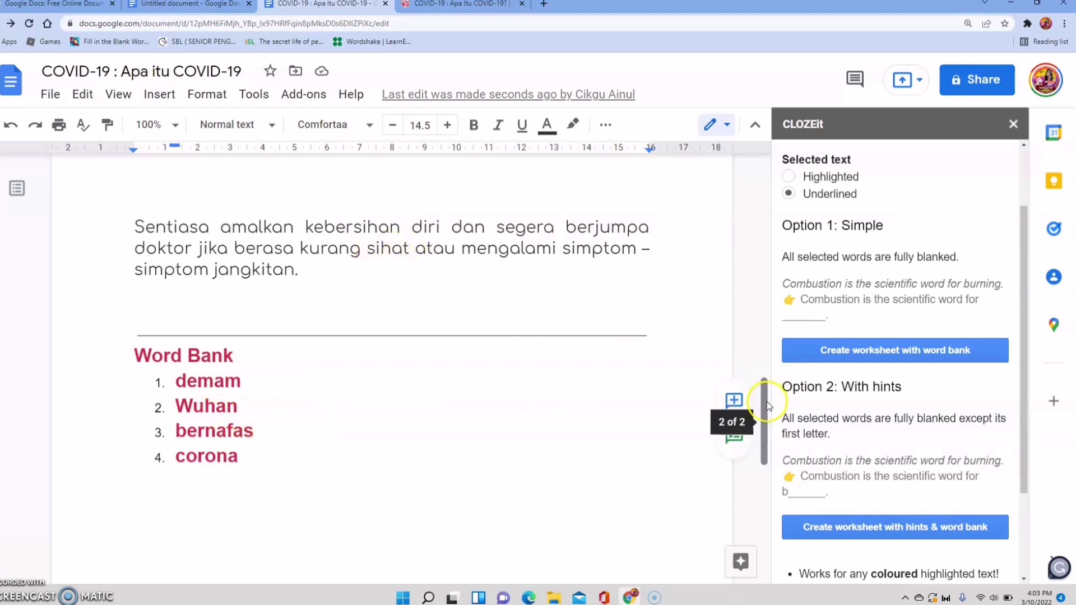
pyautogui.moveTo(768, 405); pyautogui.dragTo(766, 185)
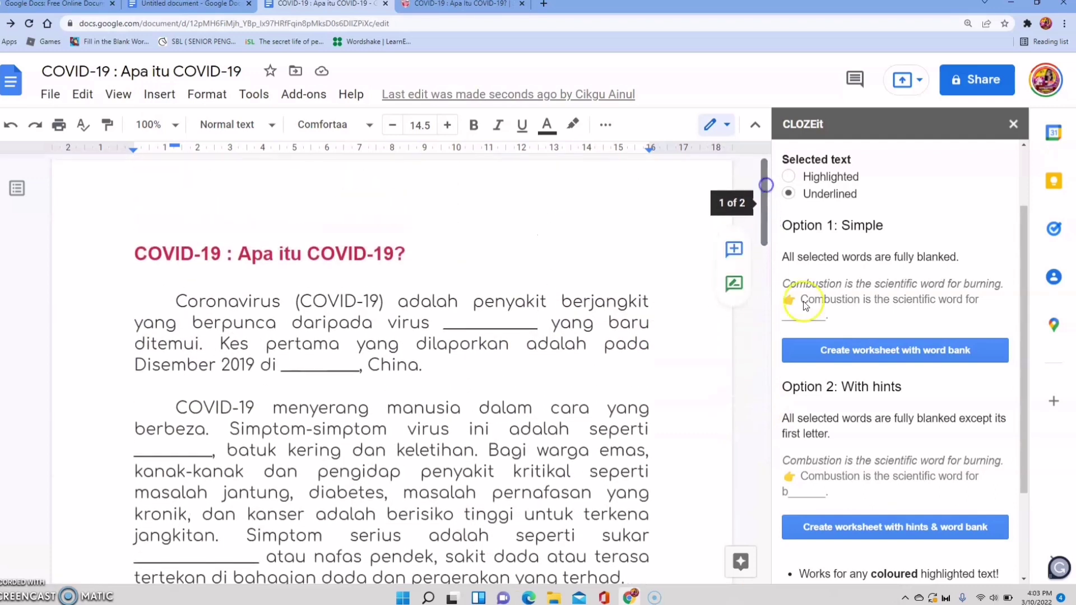
# Undo the simple worksheet, create the version with hints and a word bank, and review its first-letter hints and word bank.
pyautogui.click(10, 126)
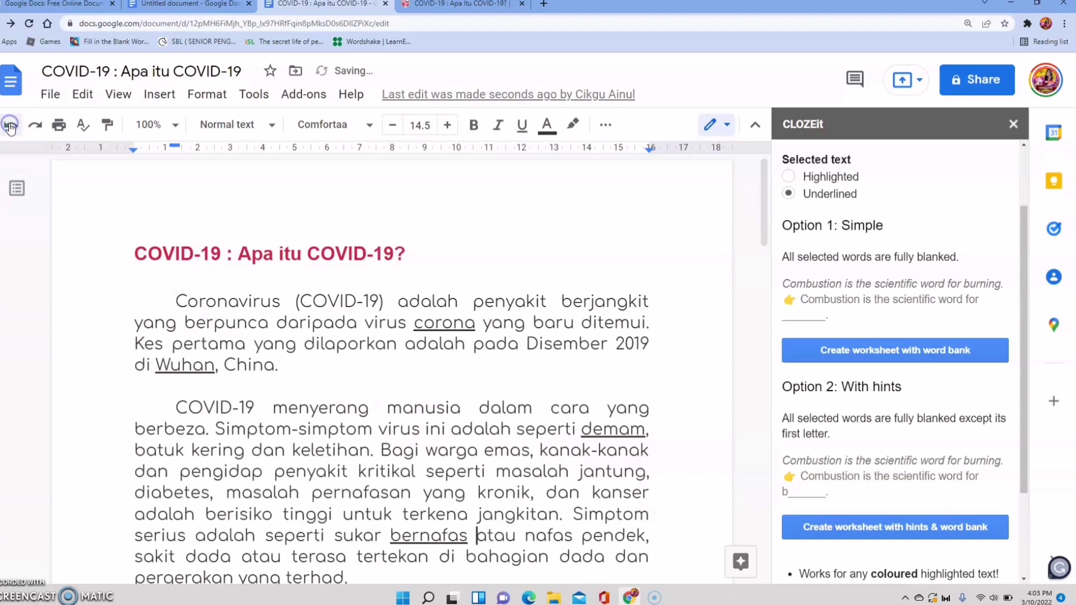
pyautogui.click(884, 531)
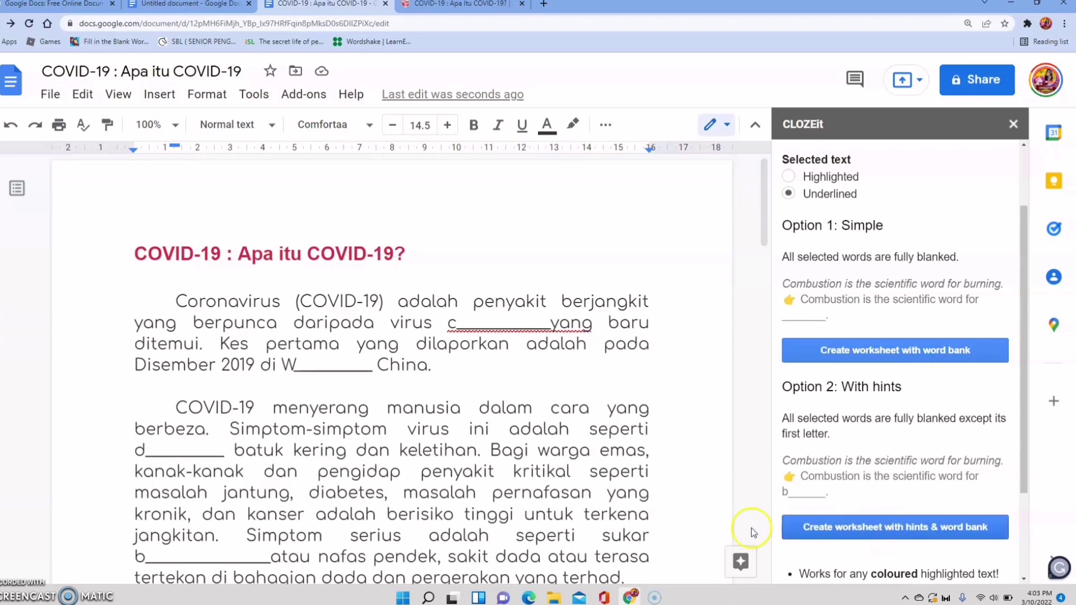
pyautogui.click(255, 406)
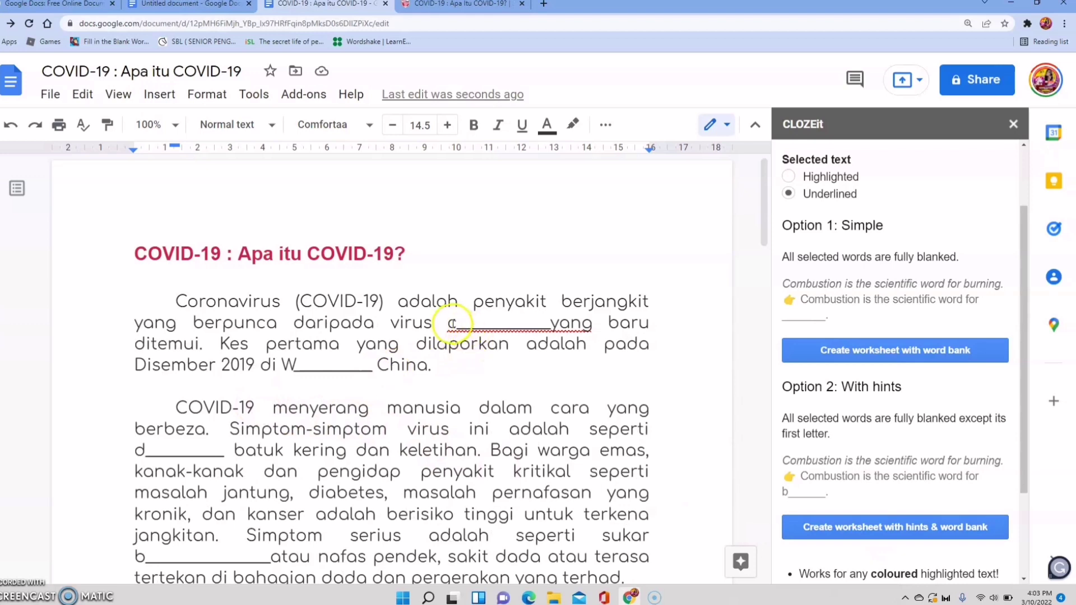
pyautogui.moveTo(457, 326); pyautogui.dragTo(447, 325)
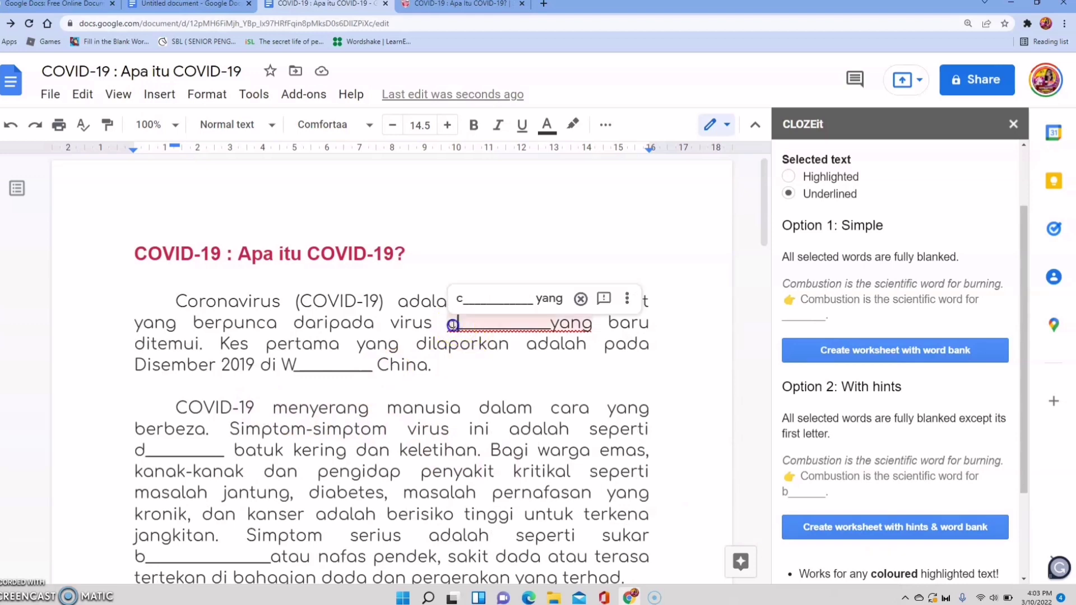
pyautogui.moveTo(297, 367); pyautogui.dragTo(282, 367)
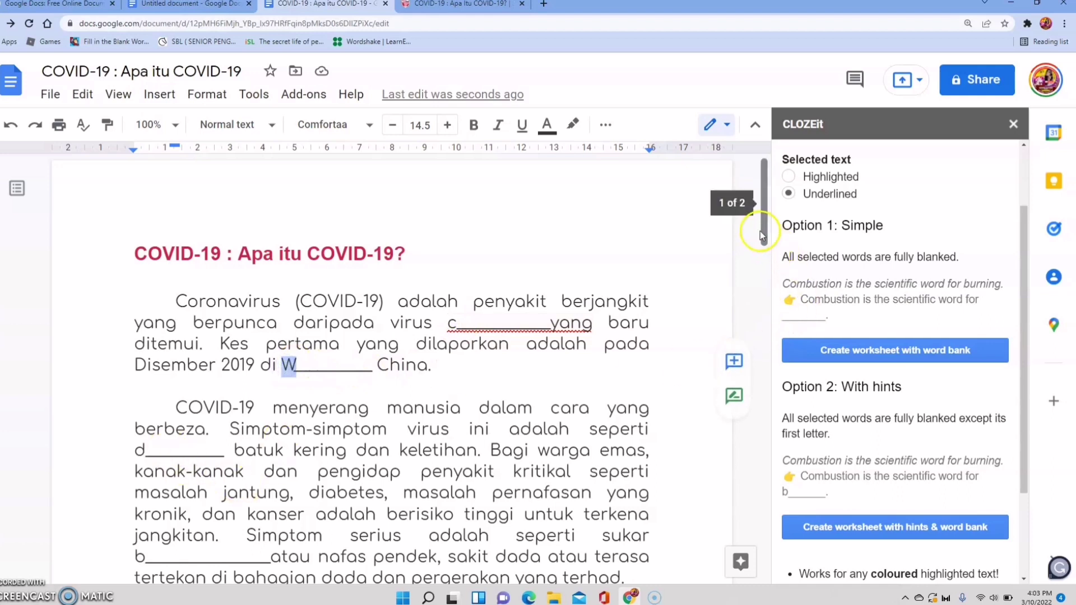
pyautogui.moveTo(762, 231); pyautogui.dragTo(746, 451)
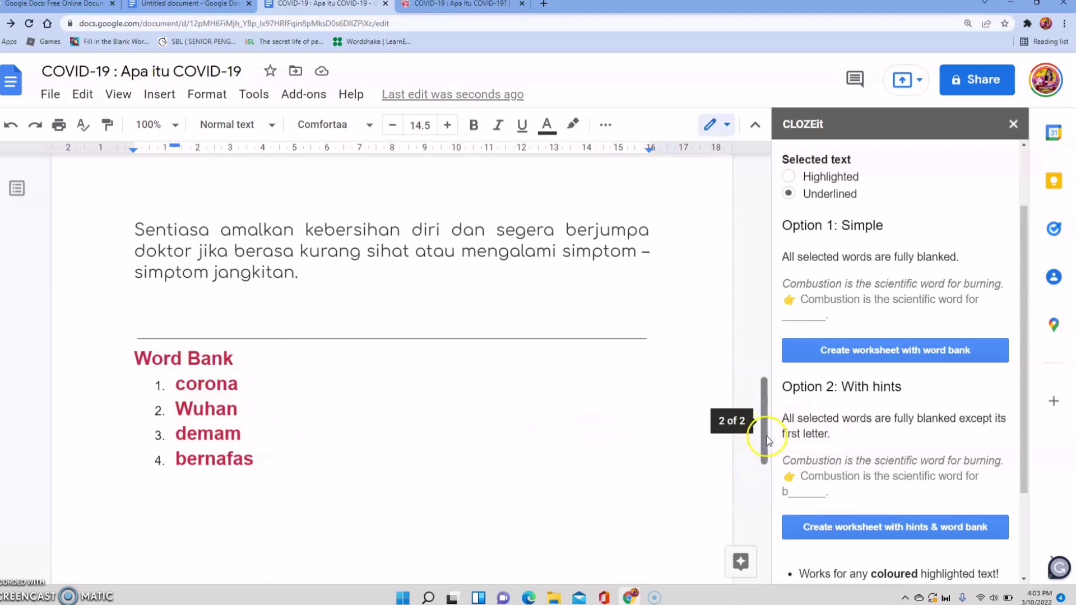
pyautogui.moveTo(765, 440); pyautogui.dragTo(773, 224)
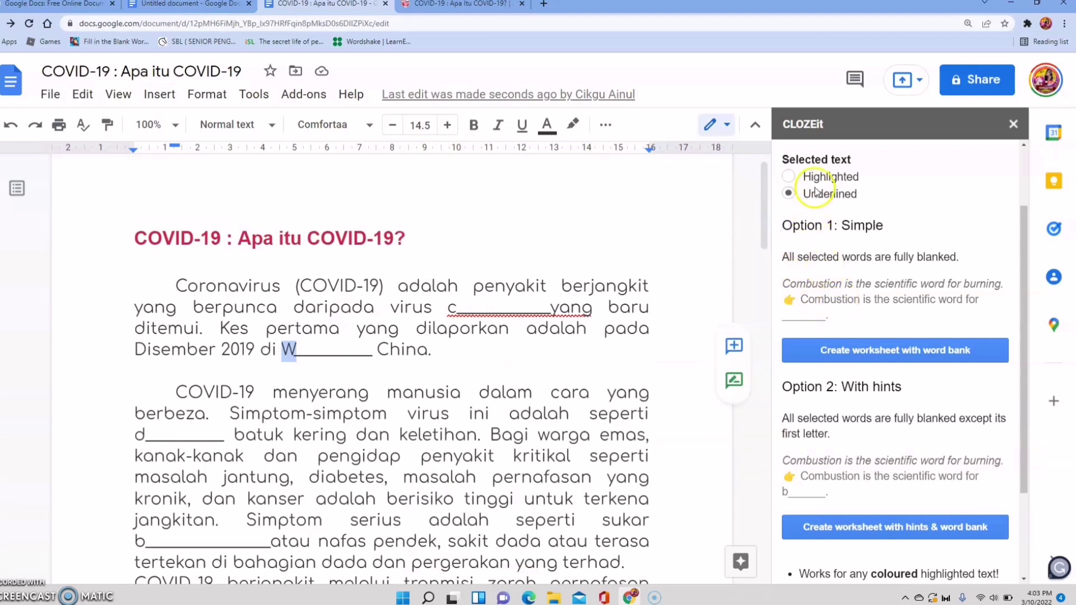
# Undo the hints worksheet and the underlining of "bernafas", "demam", "Wuhan" and "corona".
pyautogui.click(11, 129)
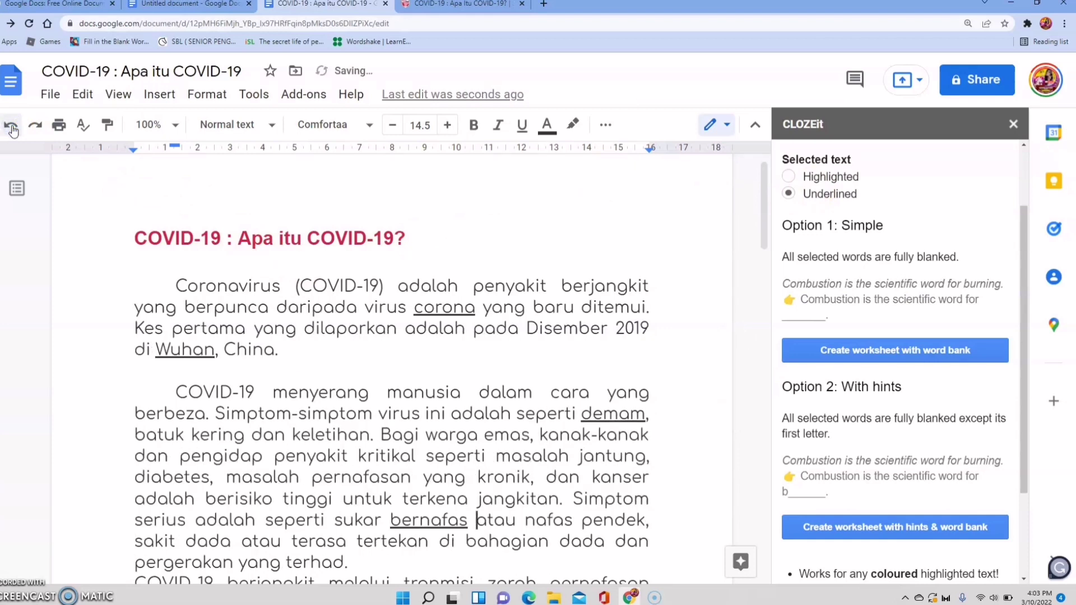
pyautogui.click(12, 129)
pyautogui.click(13, 129)
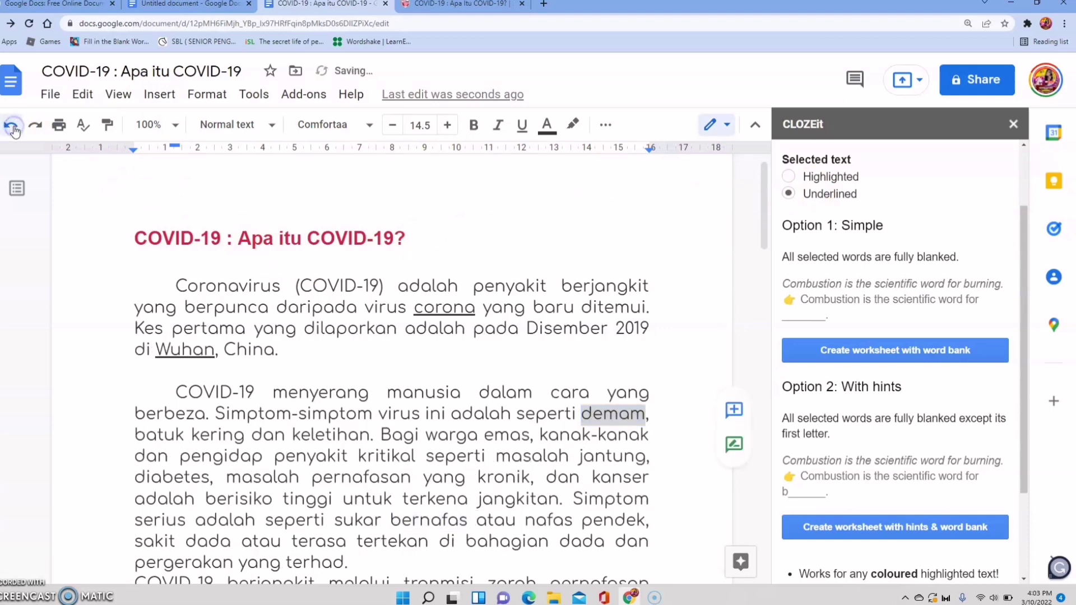
pyautogui.click(13, 129)
pyautogui.click(12, 129)
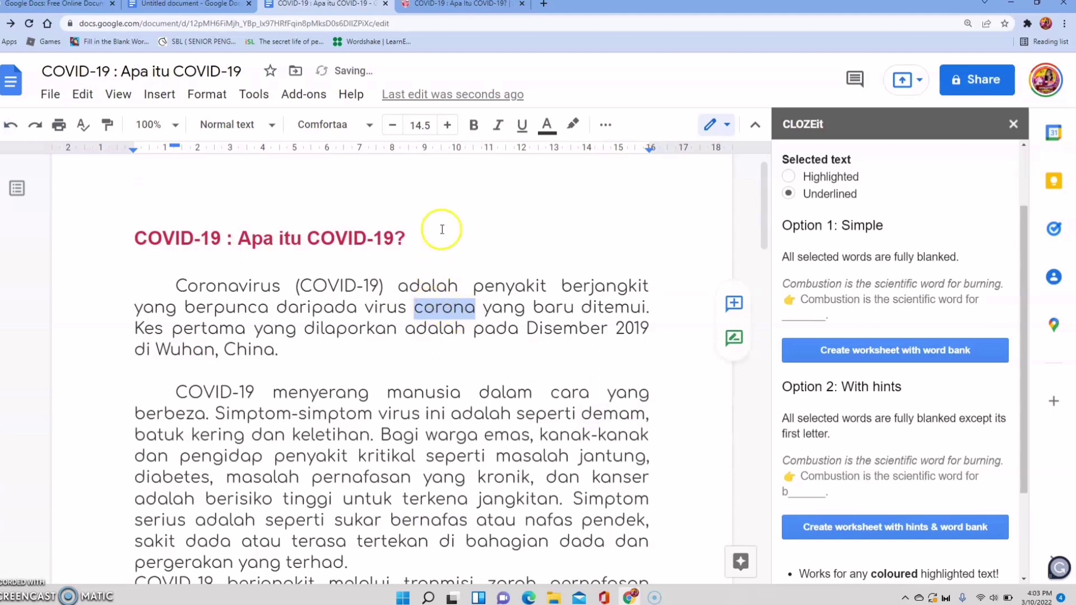
# Highlight the words "corona" and "Wuhan" in the first paragraph in light yellow.
pyautogui.click(572, 125)
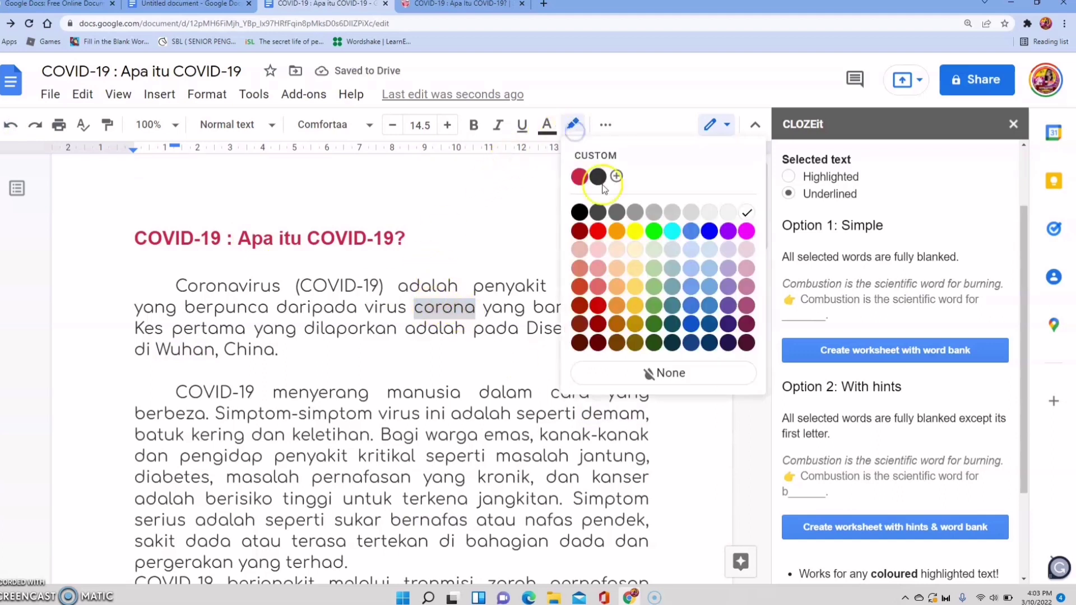
pyautogui.click(636, 249)
pyautogui.click(523, 365)
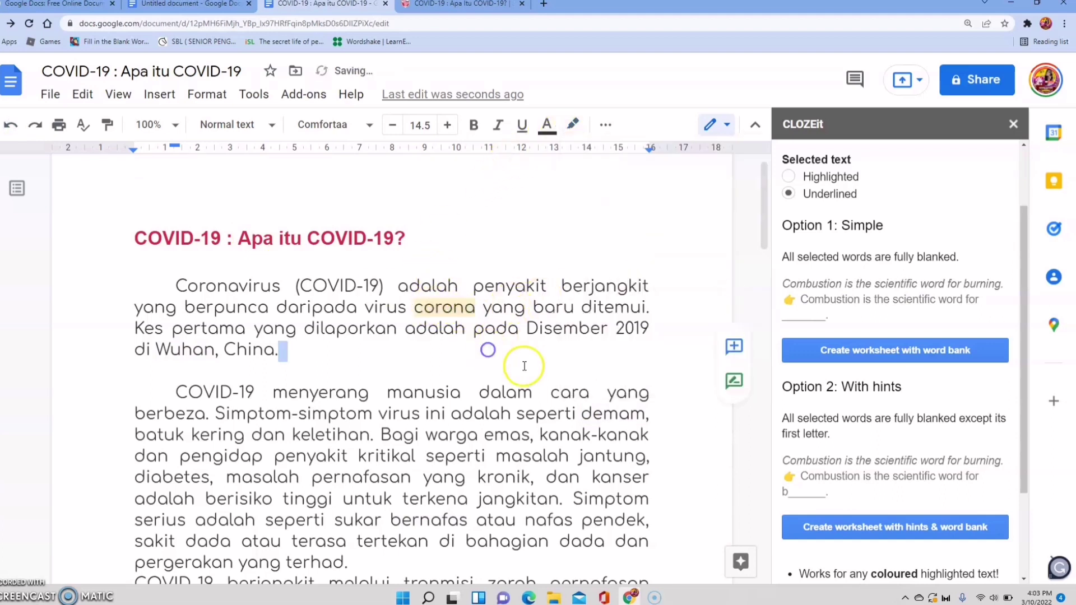
pyautogui.moveTo(156, 349); pyautogui.dragTo(209, 354)
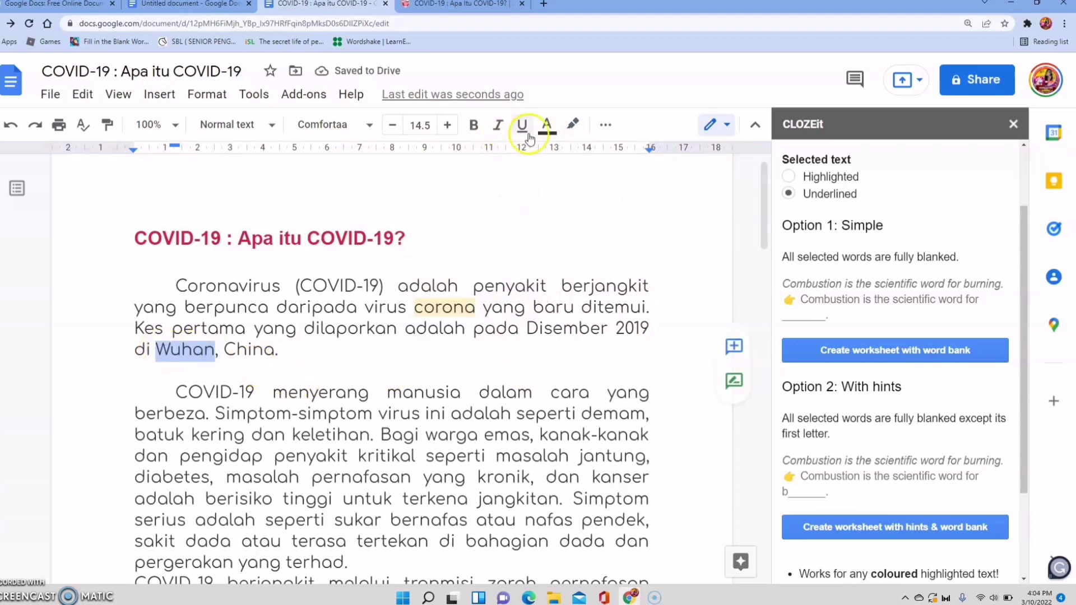
pyautogui.click(572, 125)
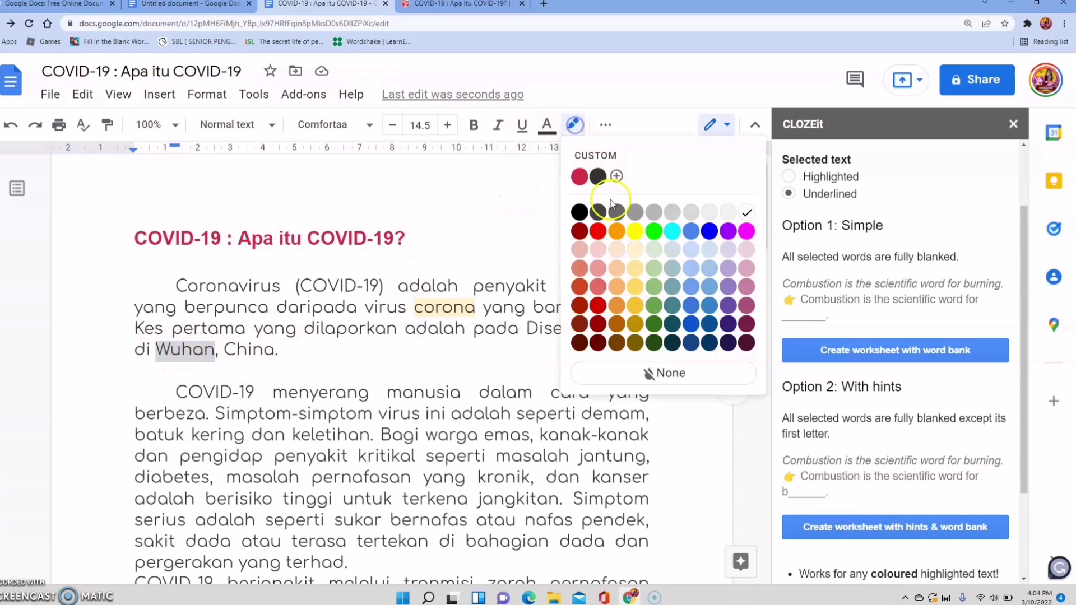
pyautogui.click(639, 255)
pyautogui.click(396, 367)
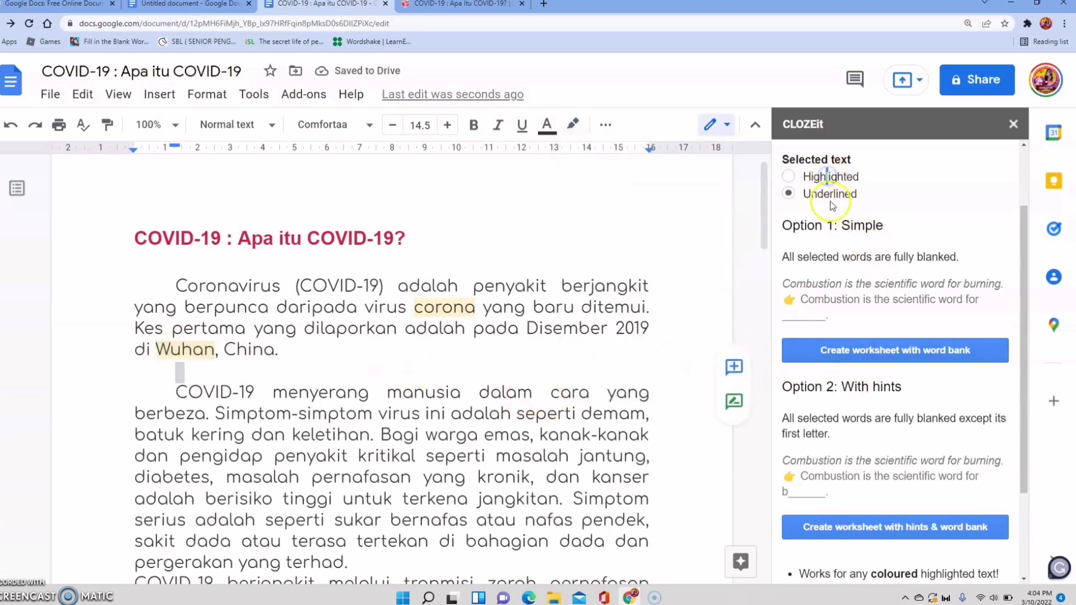
# Set CLOZEit's selected text option to Highlighted and try to create the simple worksheet with a word bank.
pyautogui.click(790, 177)
pyautogui.click(874, 354)
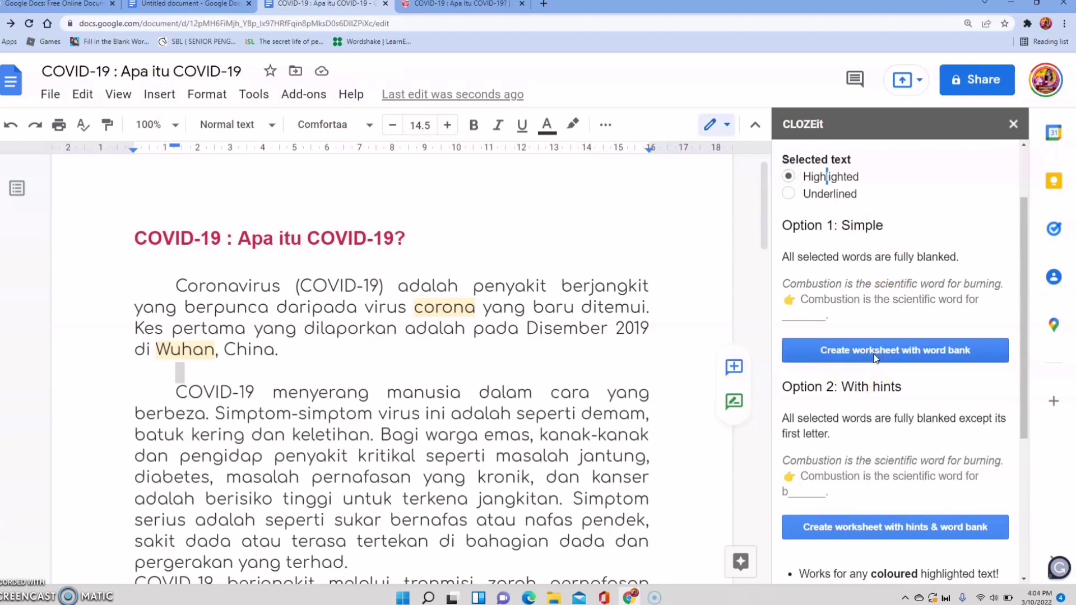
pyautogui.click(496, 308)
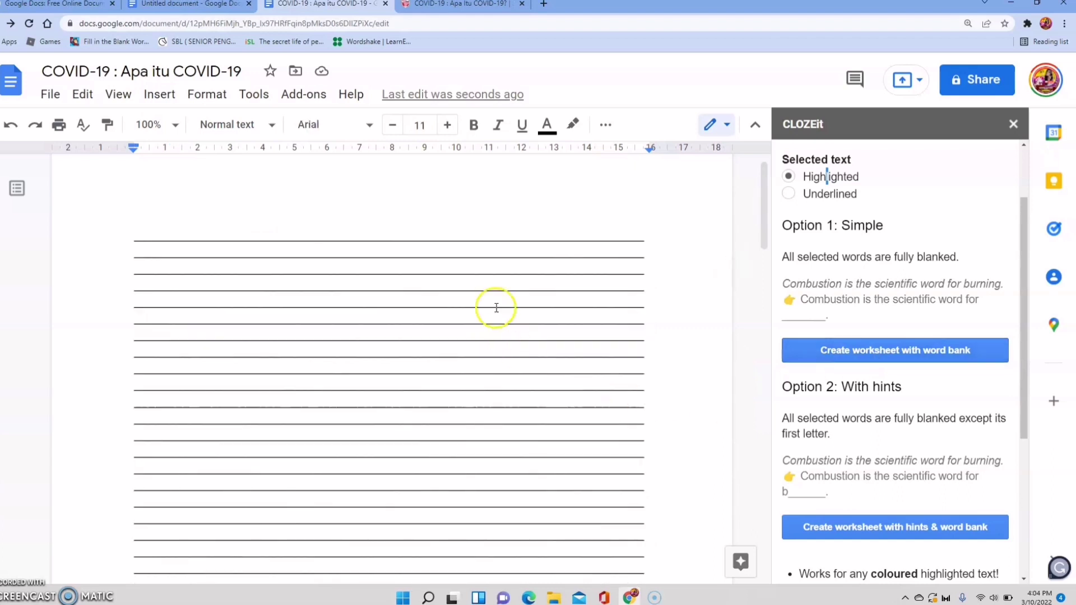
pyautogui.moveTo(763, 241); pyautogui.dragTo(768, 197)
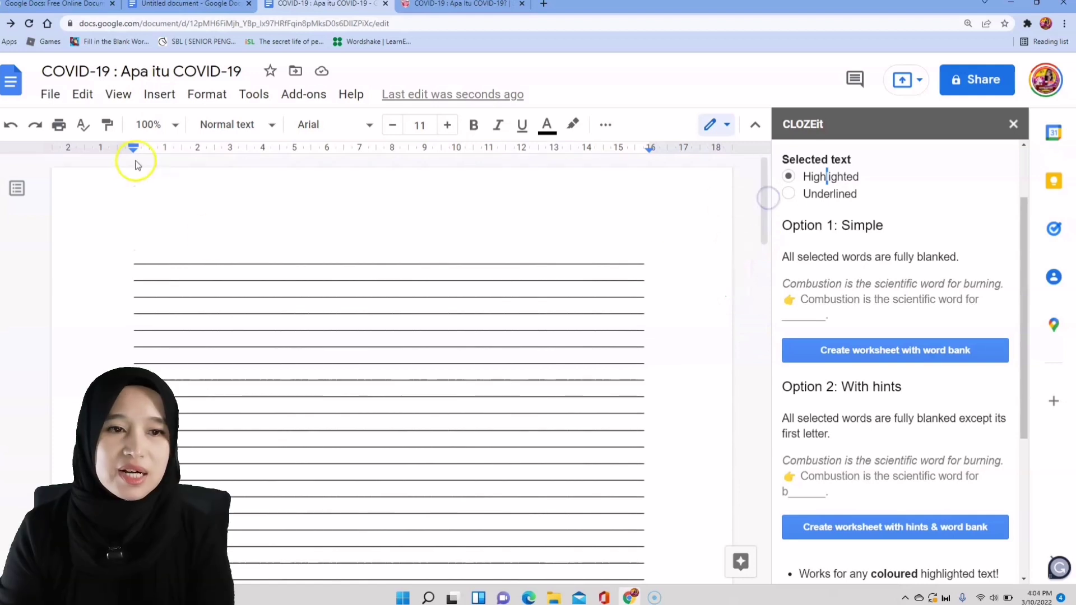
# Undo the worksheet creation and remove the highlight from the word "Wuhan" in the first paragraph.
pyautogui.click(12, 126)
pyautogui.click(13, 125)
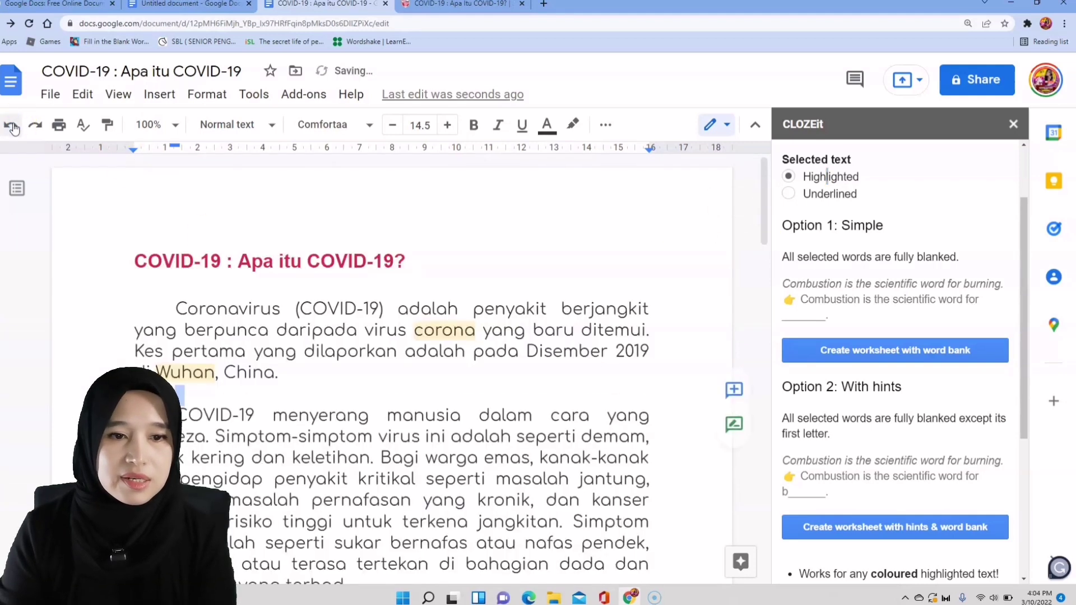
pyautogui.moveTo(219, 374); pyautogui.dragTo(166, 371)
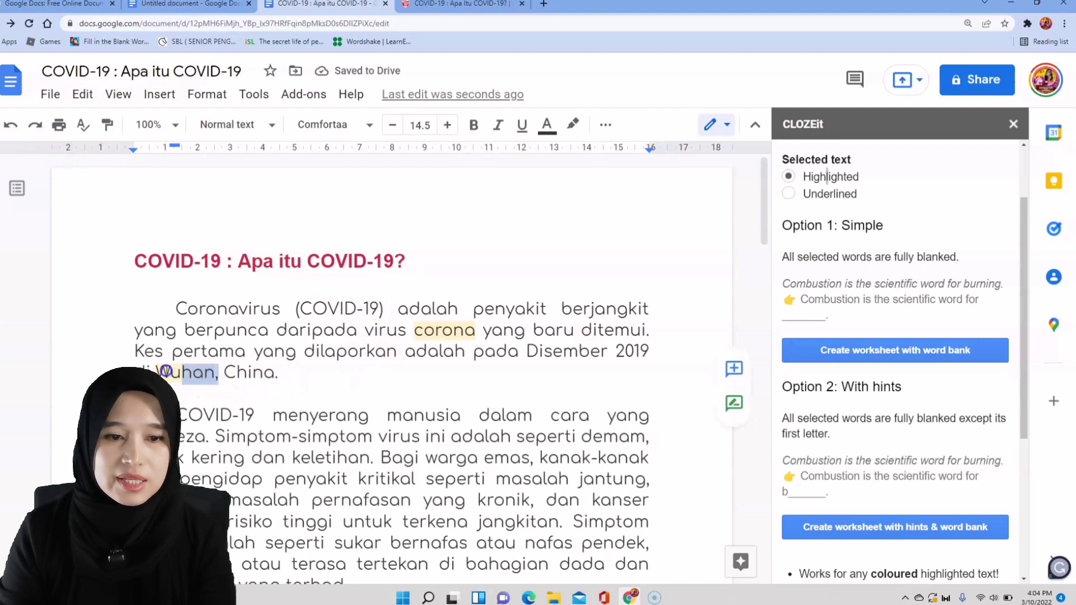
pyautogui.click(583, 129)
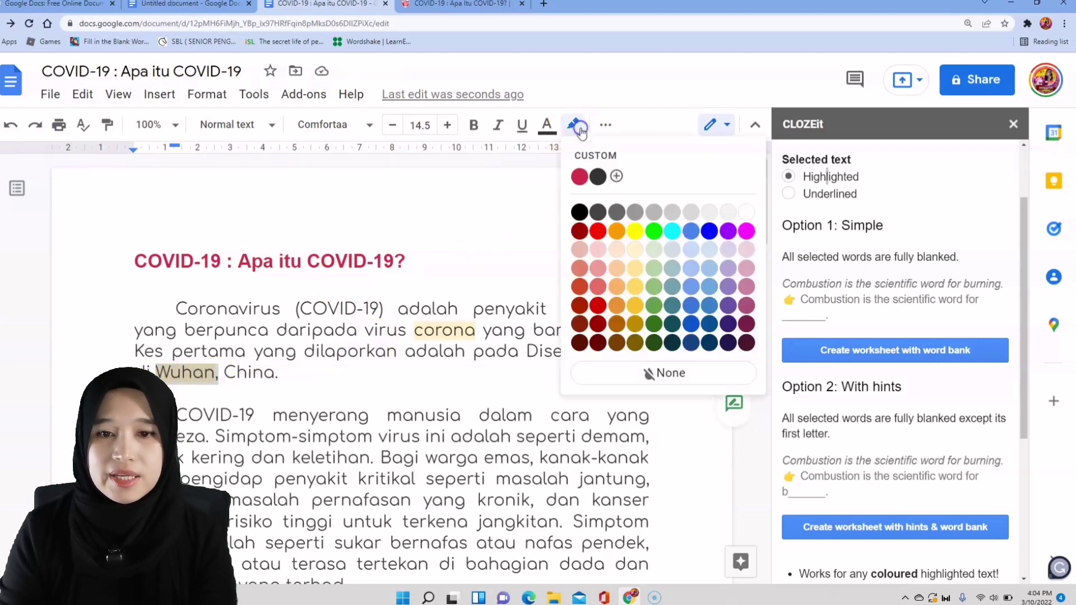
pyautogui.click(661, 374)
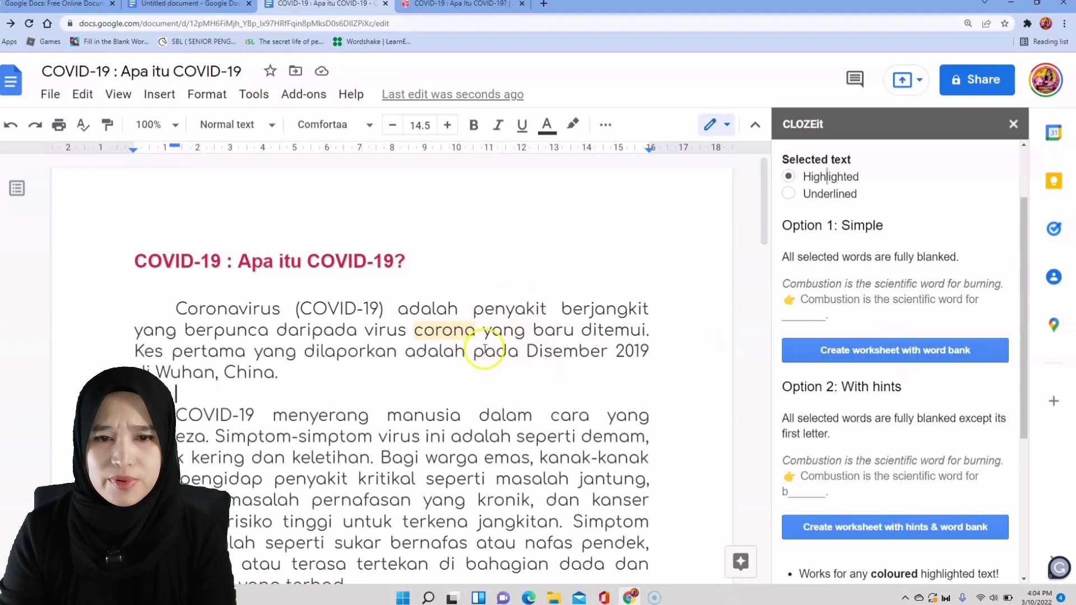
# Try creating the simple worksheet with a word bank again with "corona" highlighted, and undo it.
pyautogui.click(884, 356)
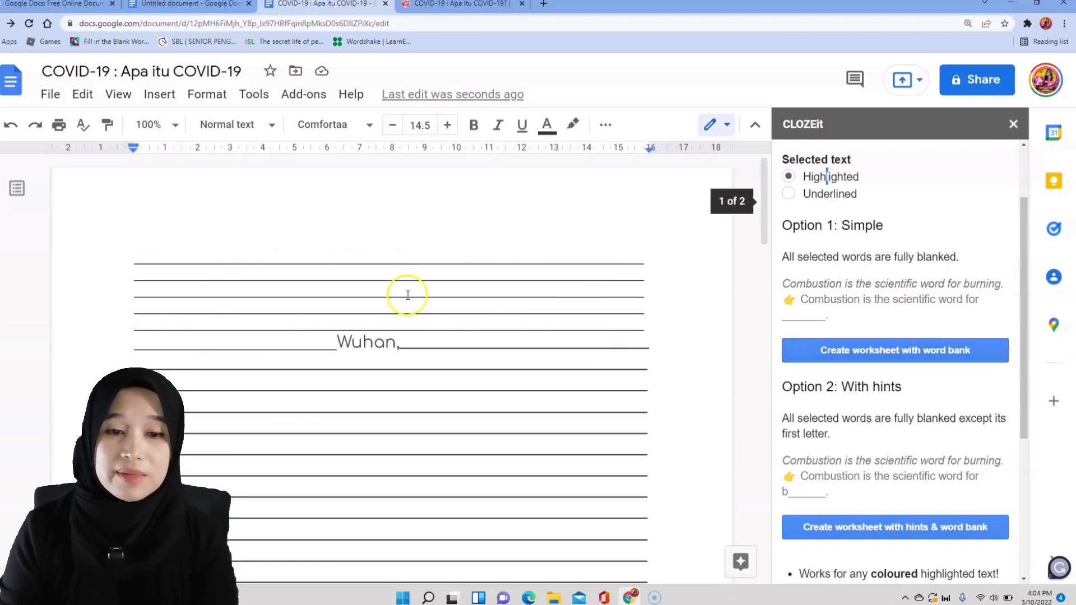
pyautogui.click(8, 131)
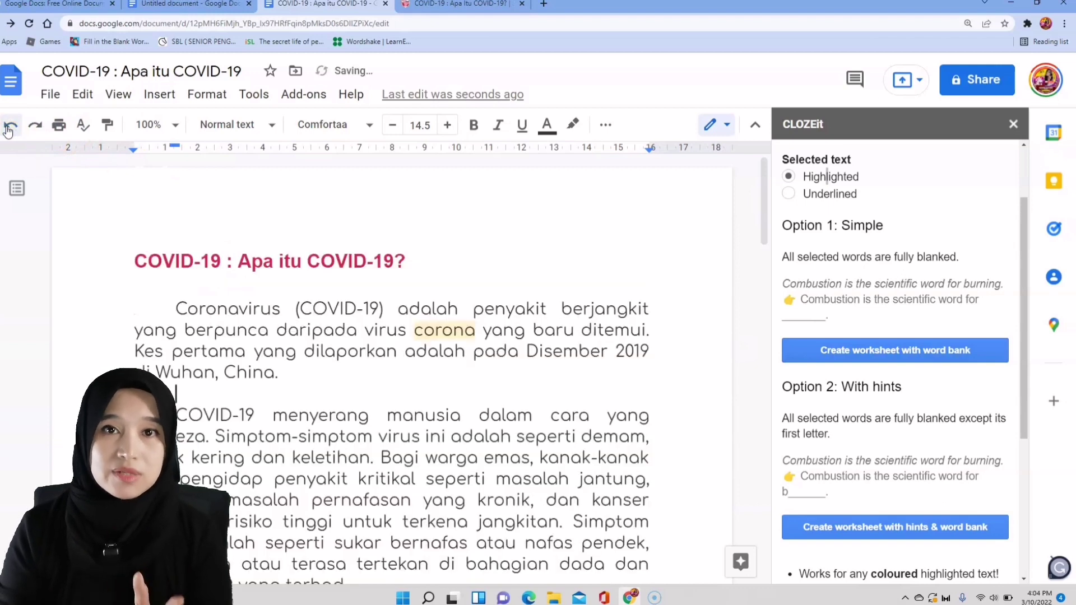